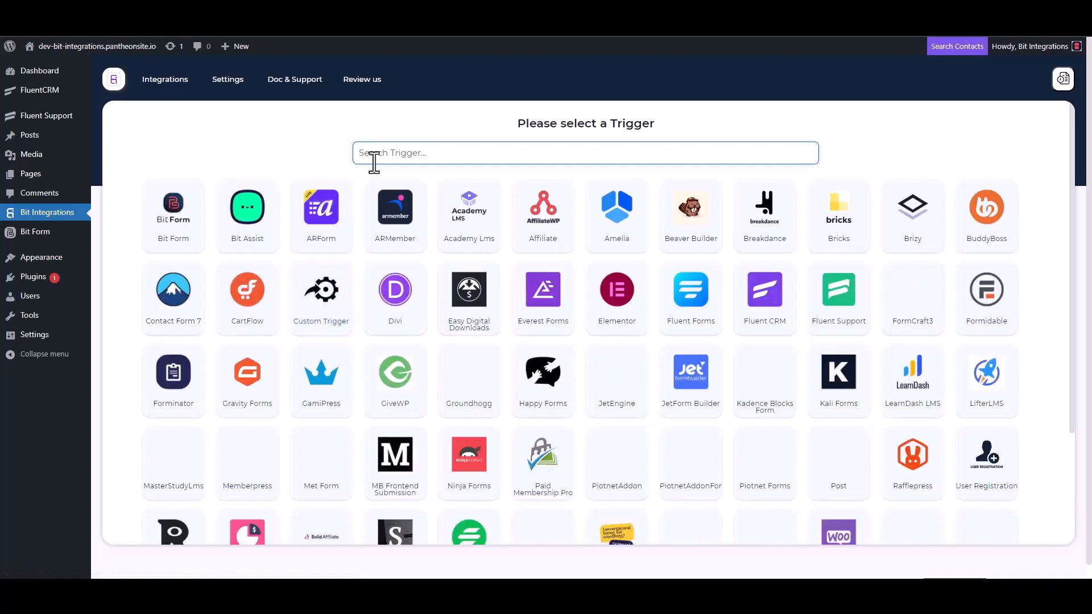
Choose Fluent Support as the trigger, copy its webhook URL, and start fetching webhook data
click(841, 317)
click(777, 274)
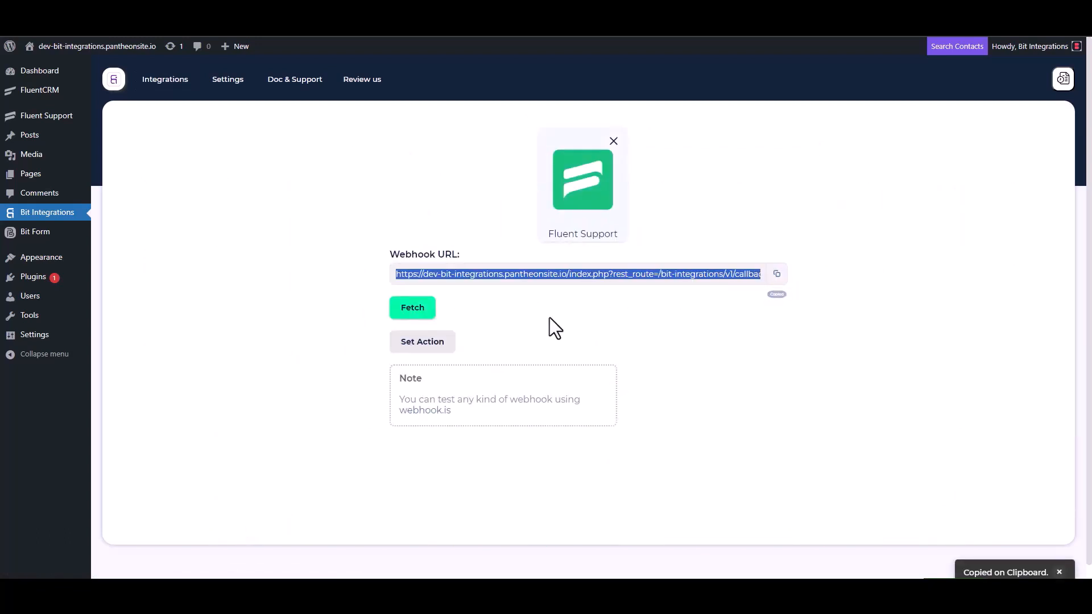
click(413, 310)
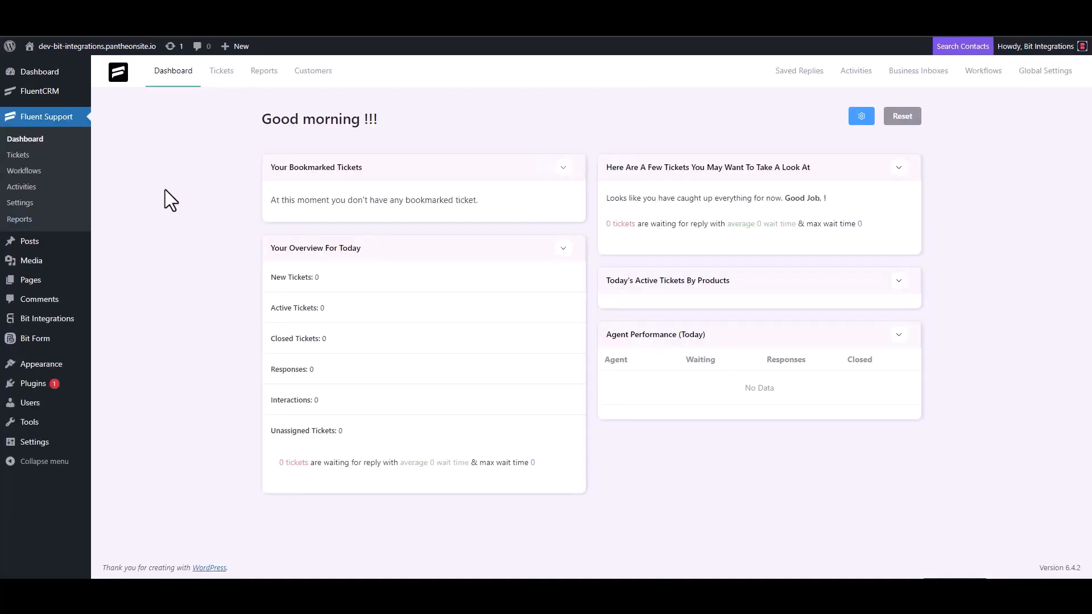
Add a new Automatic workflow titled 'Bit Integrations' in Fluent Support Workflows
click(37, 170)
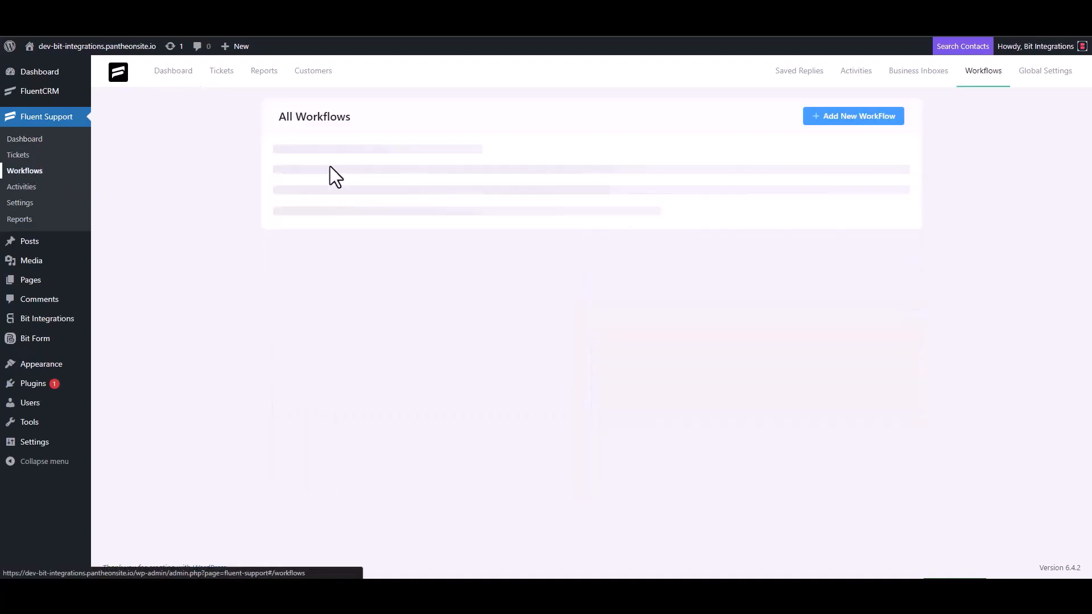
click(837, 119)
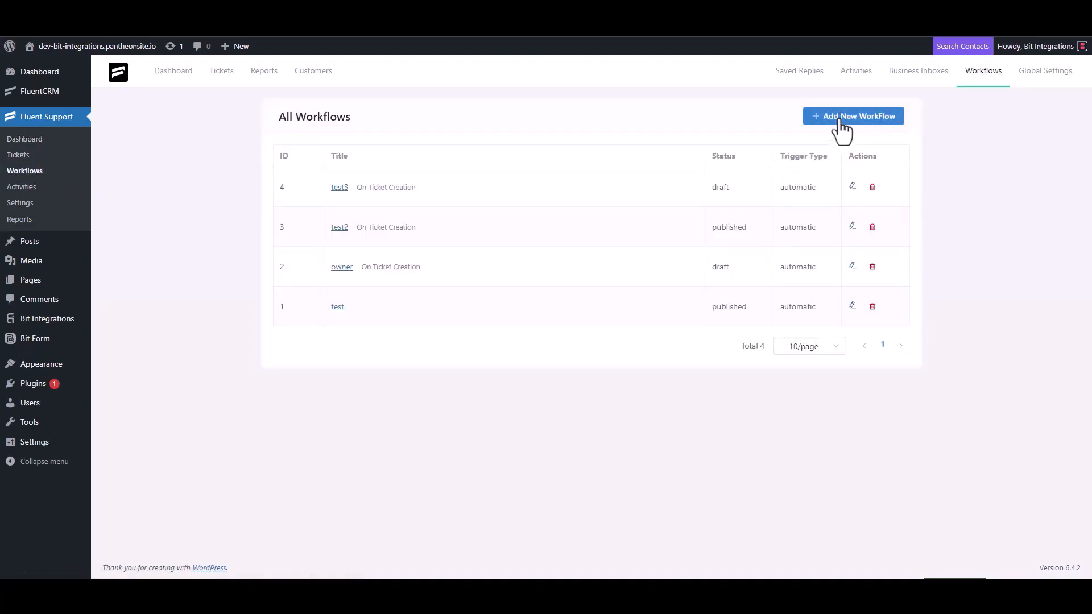
click(331, 135)
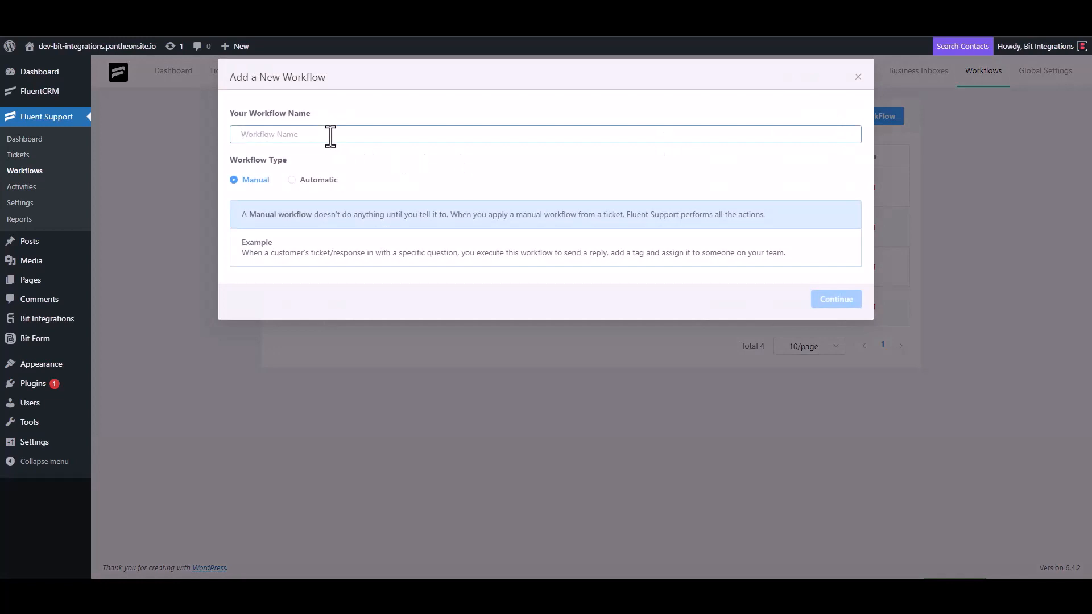
text(Bit)
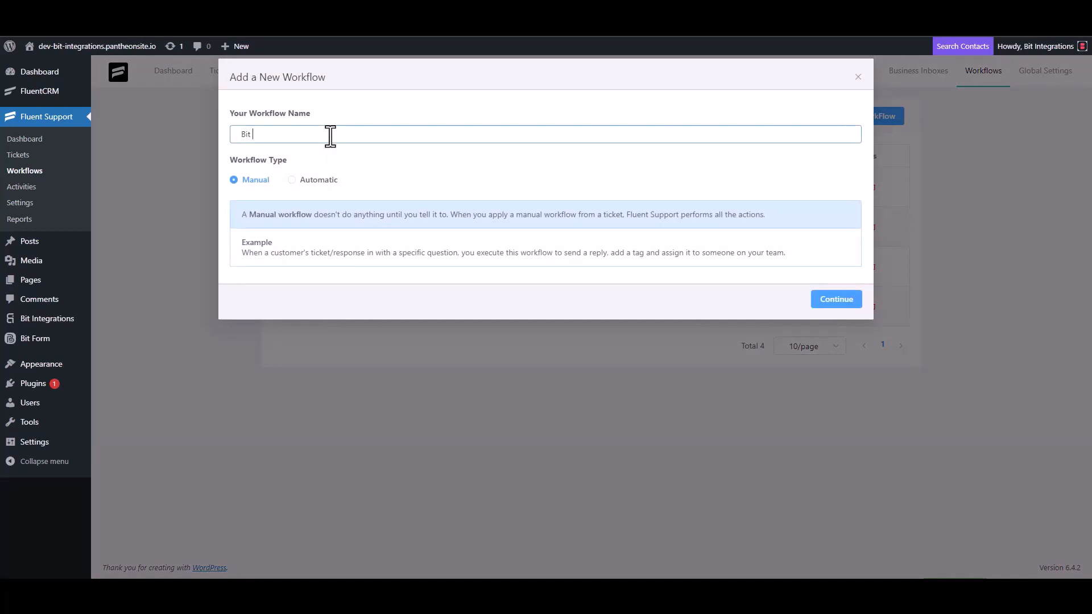
text( Integrations)
click(308, 181)
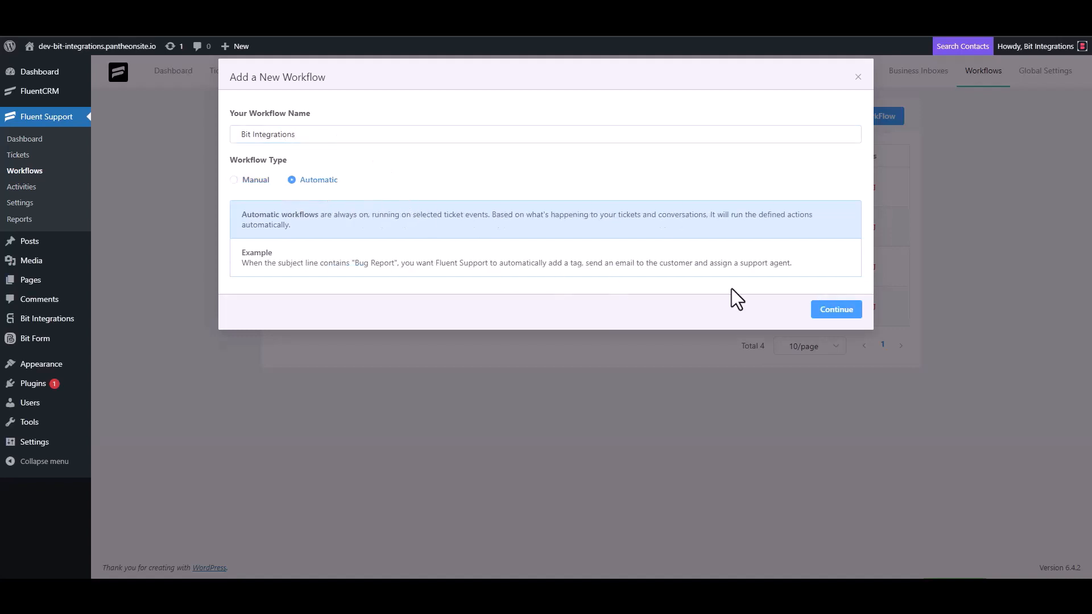
click(833, 311)
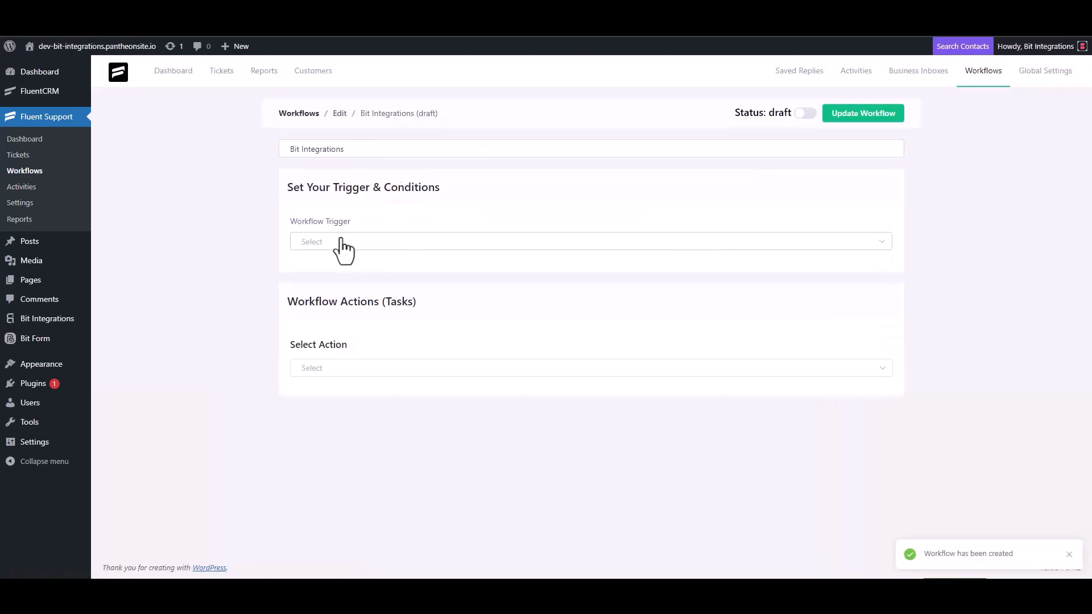
Trigger the workflow On Ticket Creation and add an outgoing webhook with the pasted URL
click(341, 243)
click(336, 272)
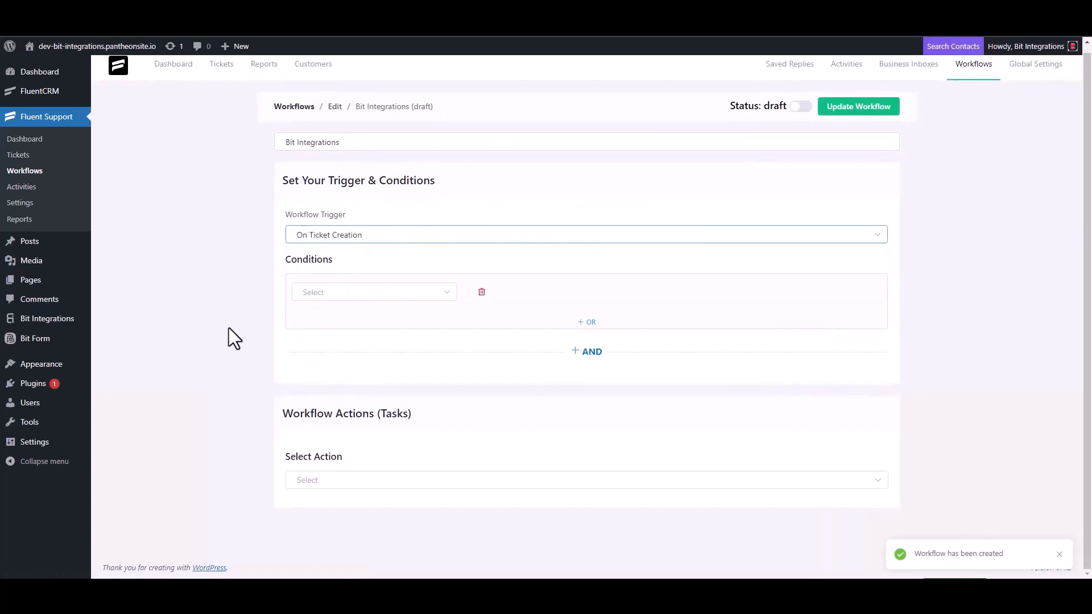
click(317, 478)
scroll(334, 397, down, 4)
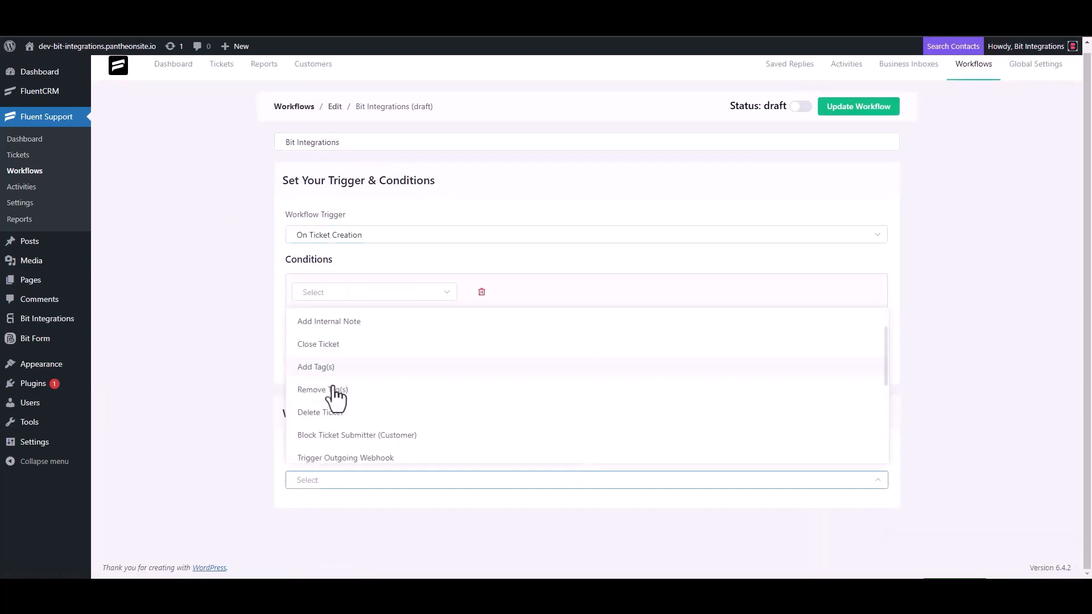
click(372, 323)
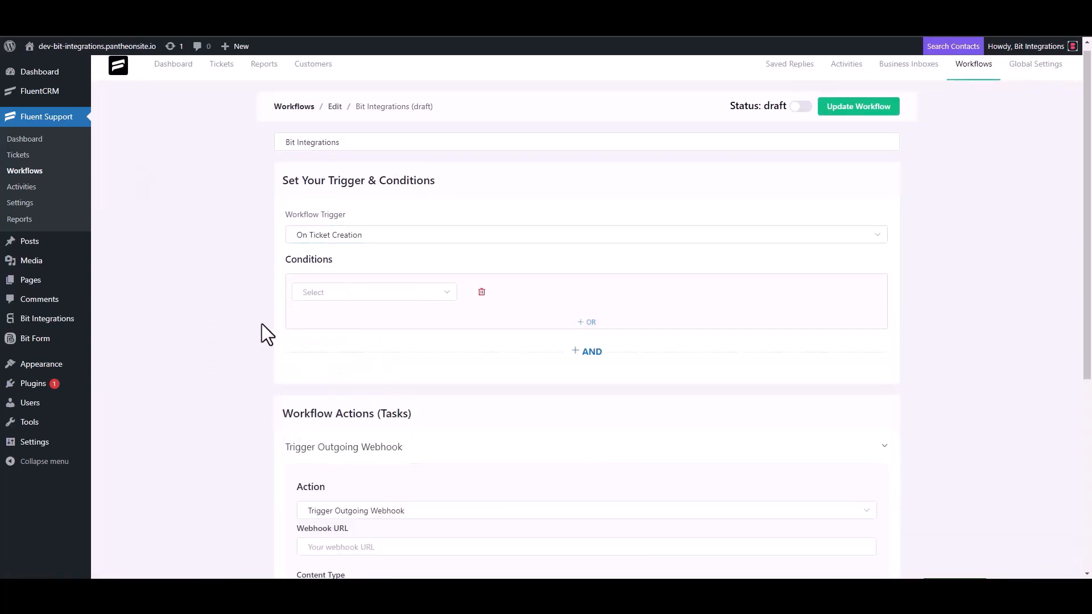
scroll(264, 323, down, 4)
click(369, 323)
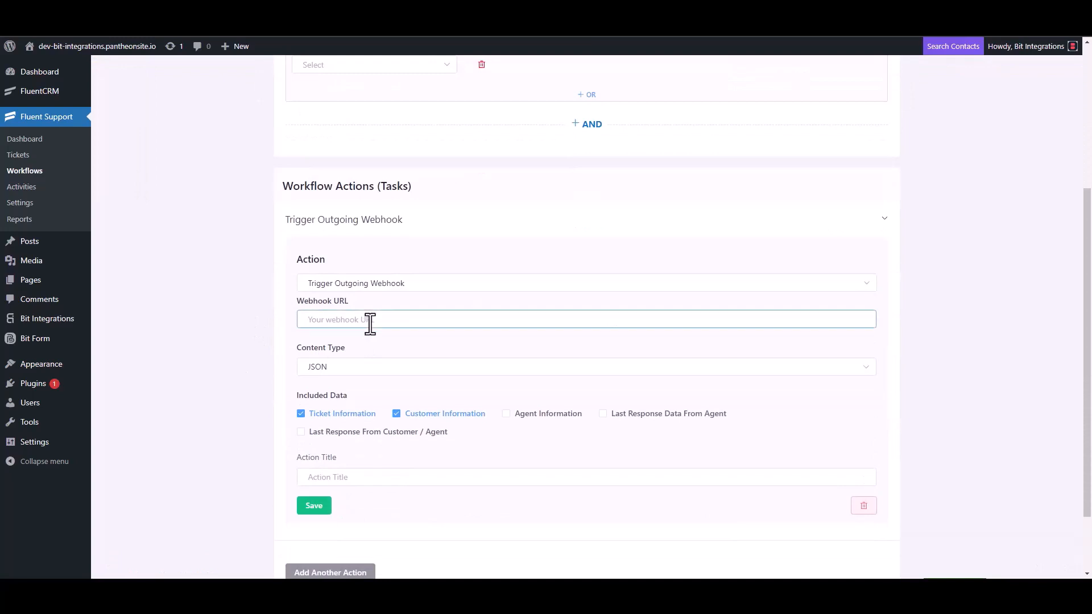
key(ctrl+v)
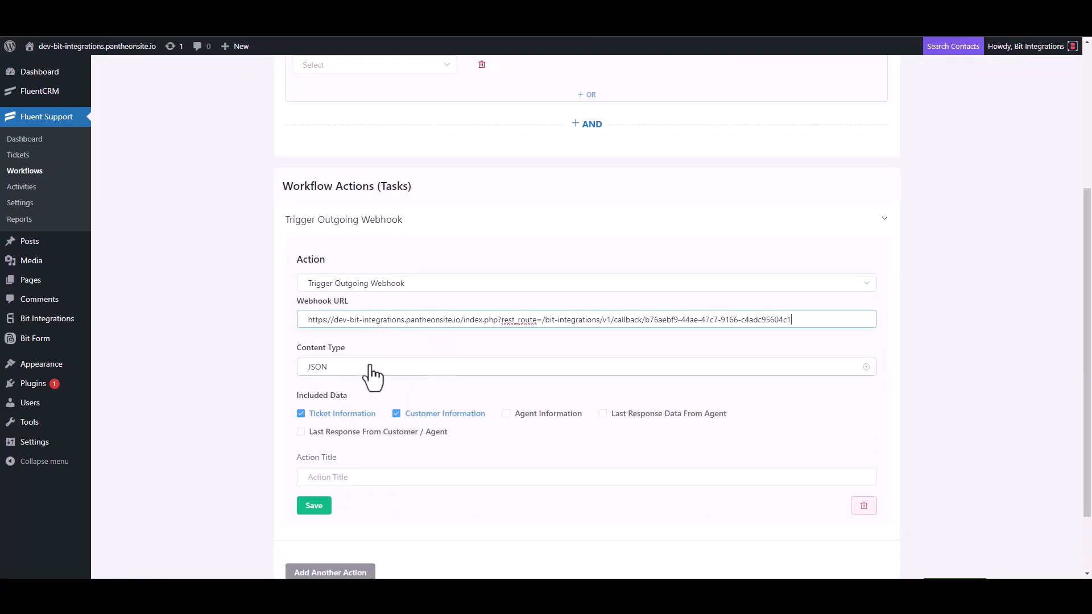
Title the webhook action 'Bit Integrations', save it, and publish the workflow
scroll(371, 377, down, 2)
click(341, 393)
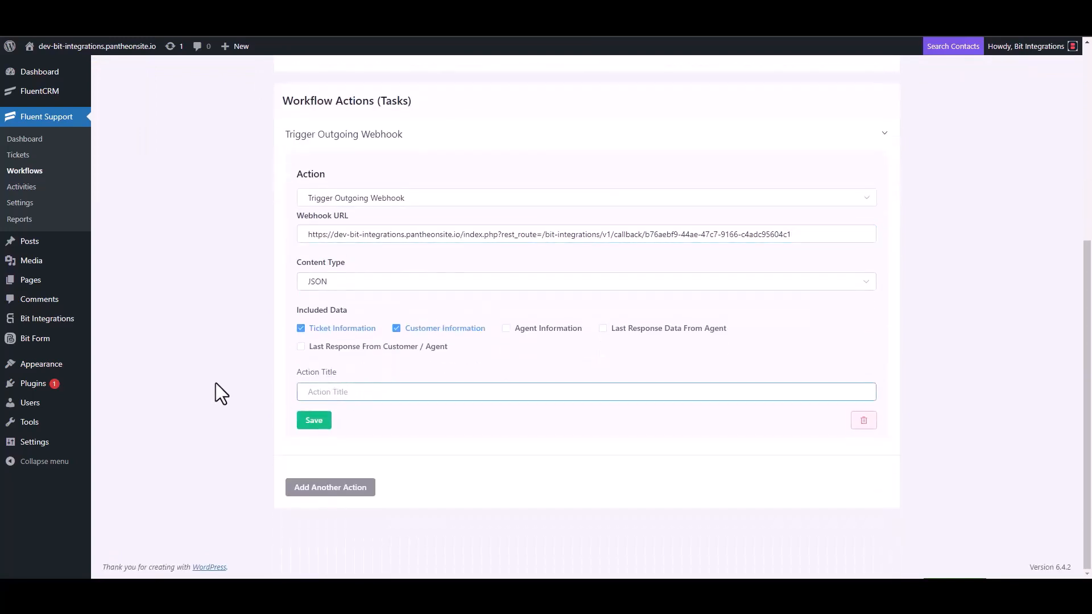
text(Bit Integrations)
click(314, 420)
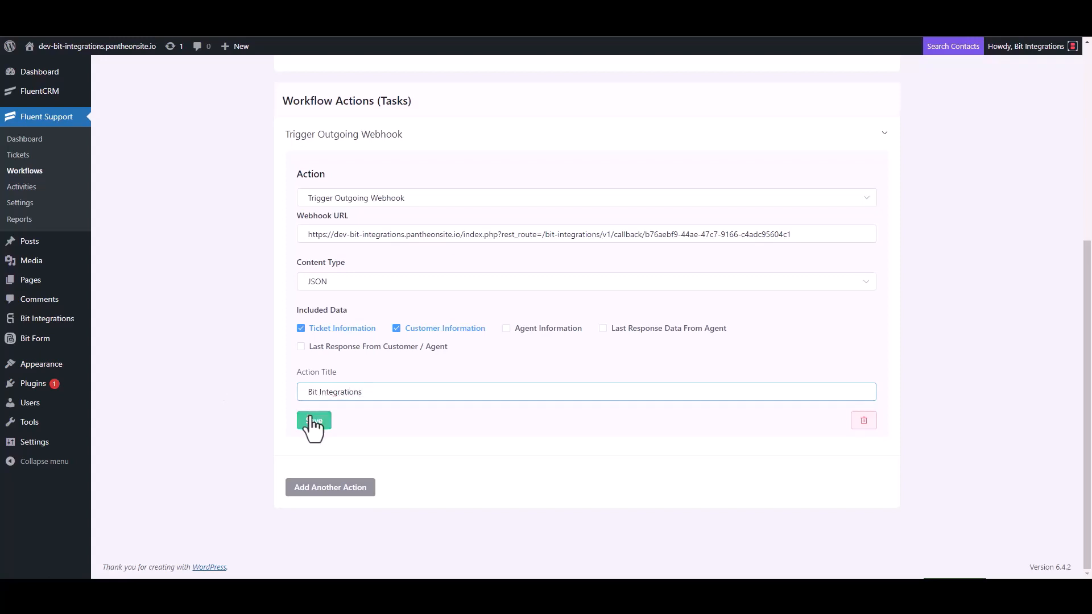
click(802, 104)
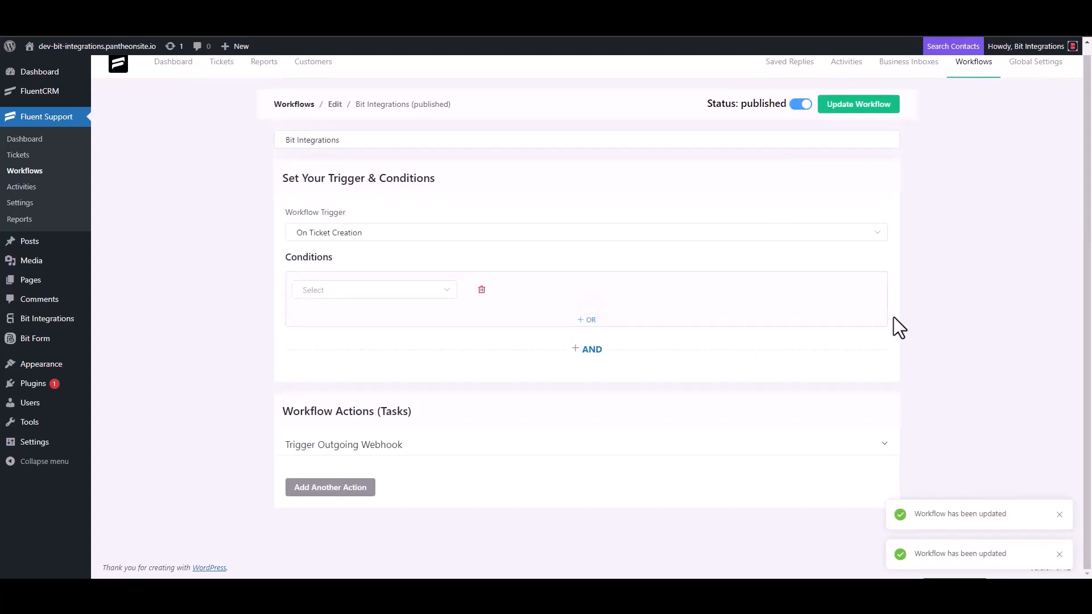
click(28, 161)
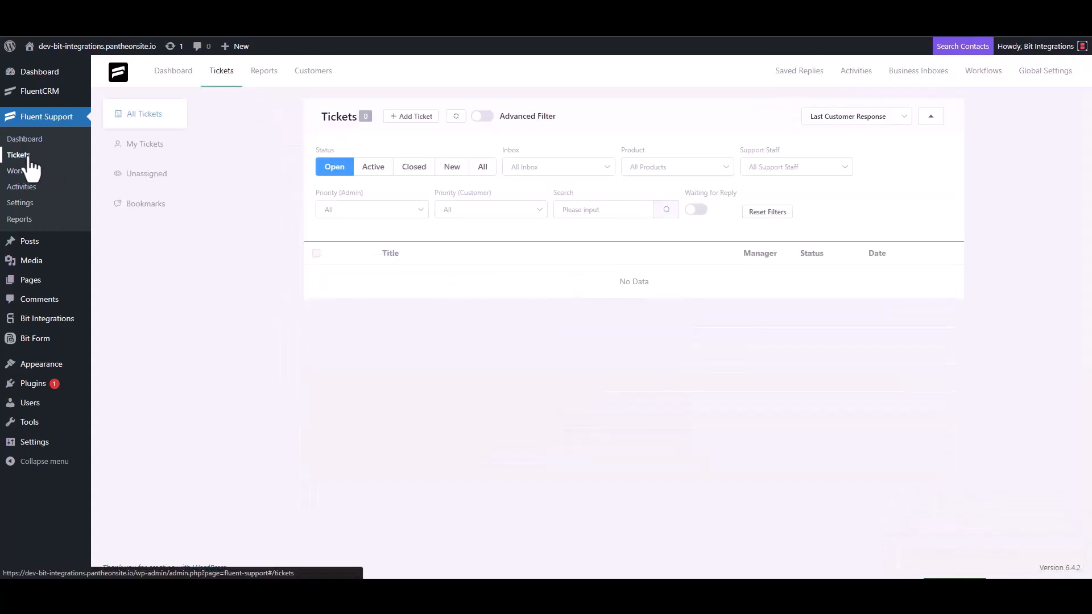
click(411, 117)
click(447, 147)
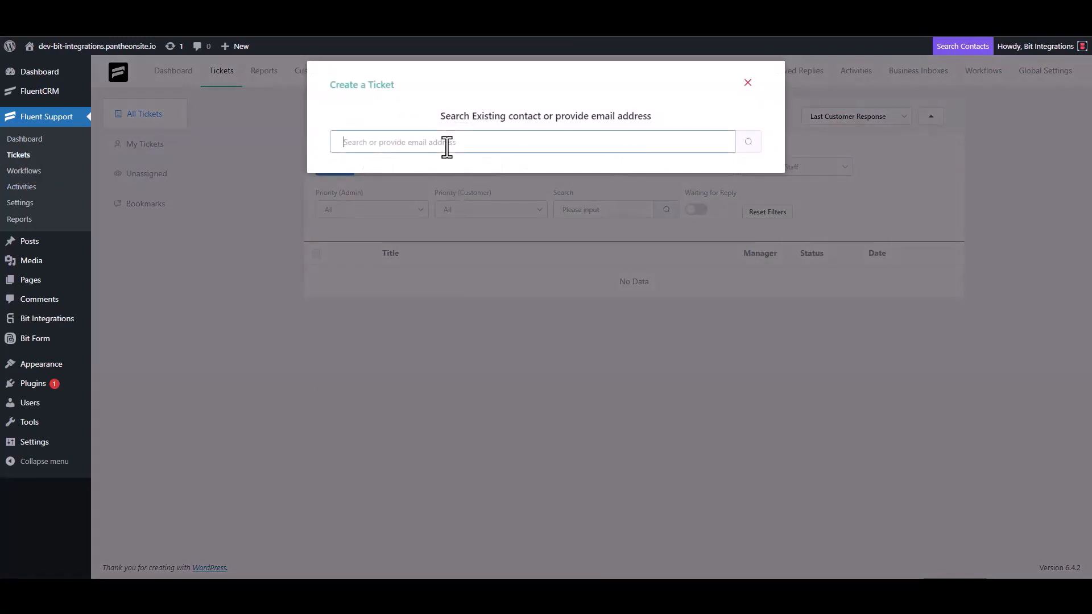
text(test@gmail.com)
click(746, 146)
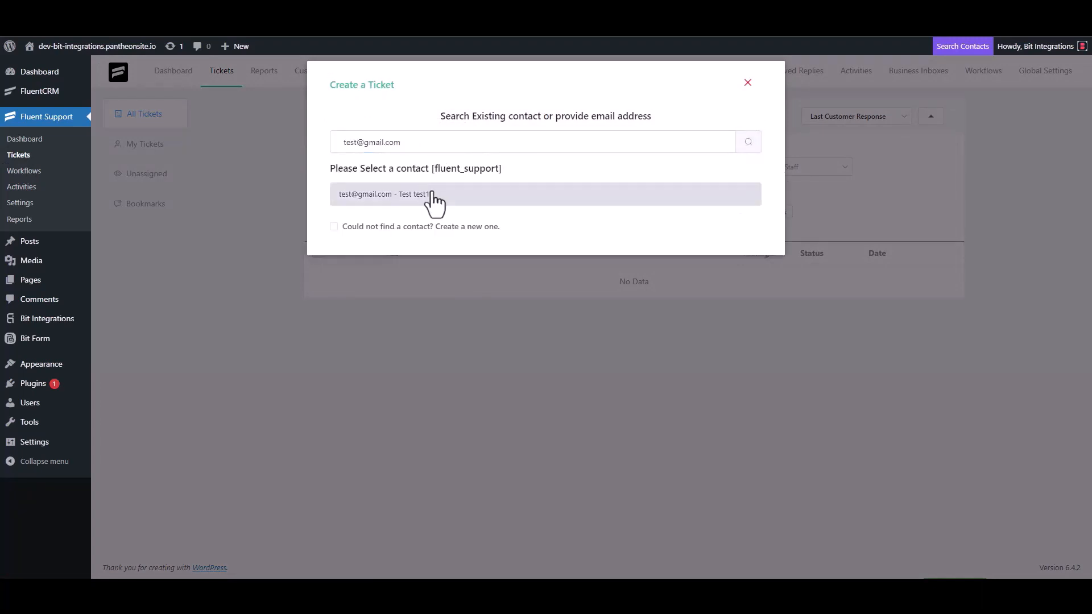
click(335, 227)
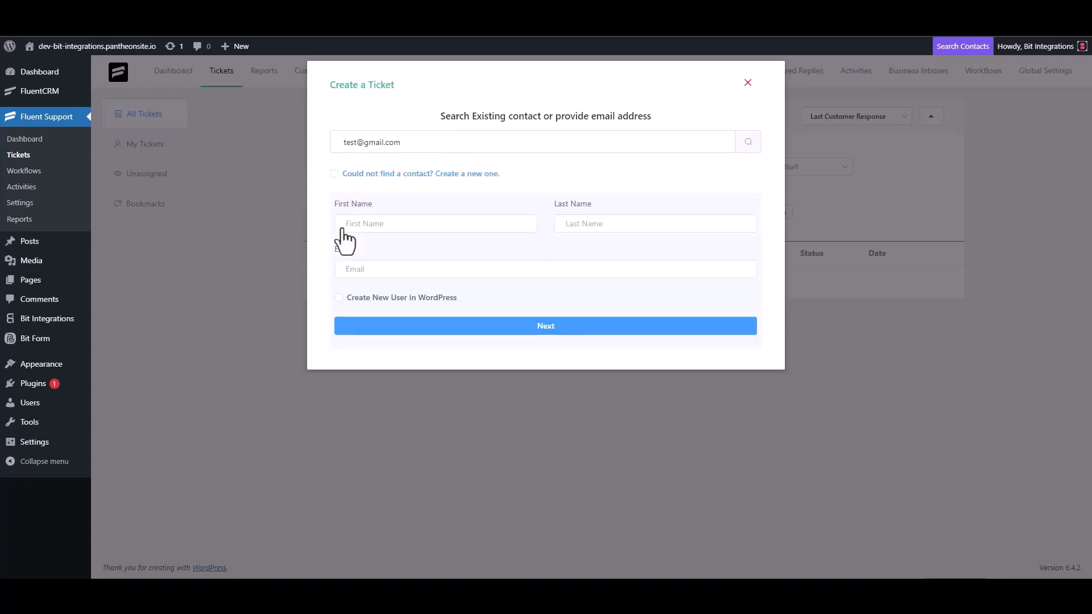
click(380, 228)
text(test3)
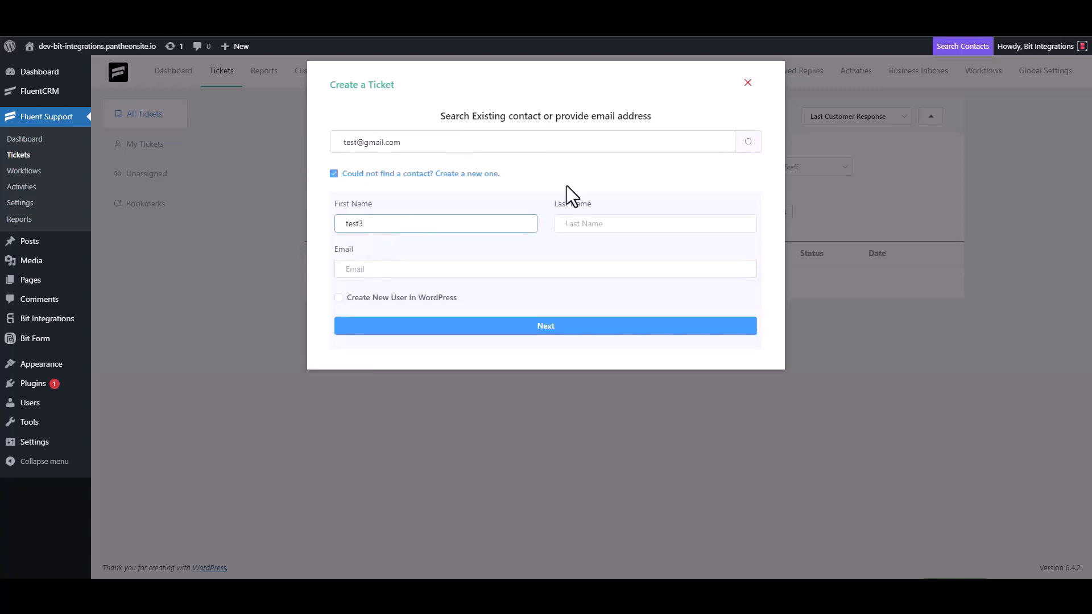
click(388, 270)
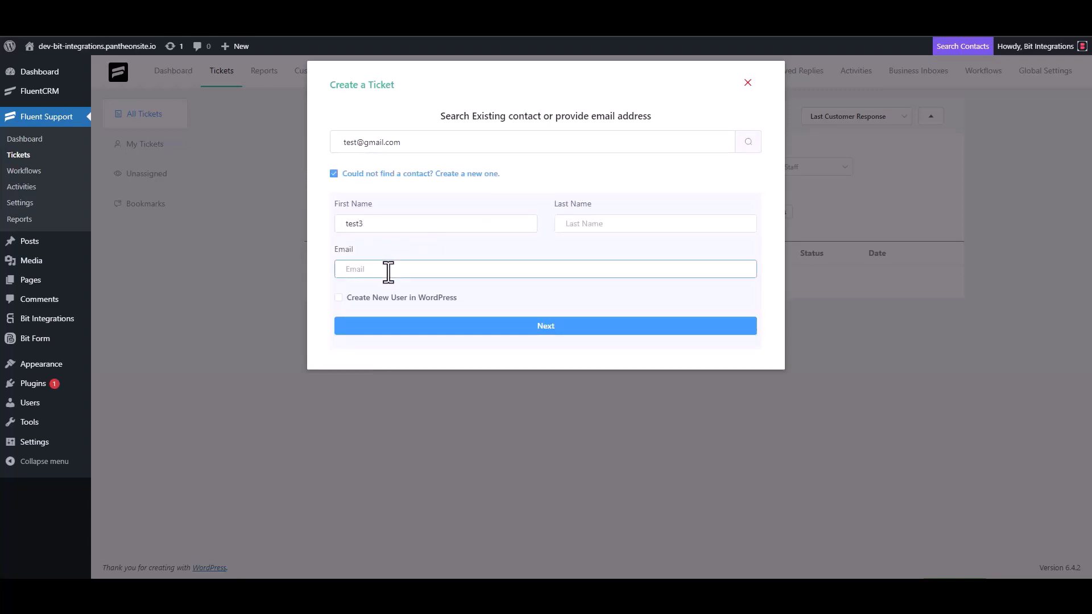
text(test3@gmail.com)
click(557, 328)
Enter 'test' as the ticket subject and details, then create the ticket
click(398, 205)
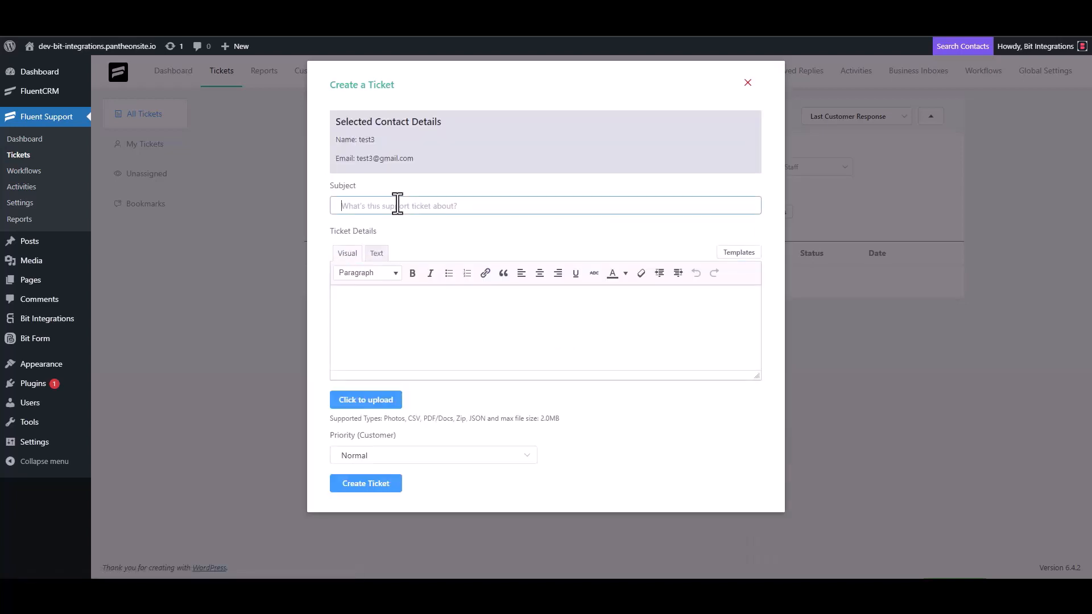
text(test)
click(386, 305)
text(test)
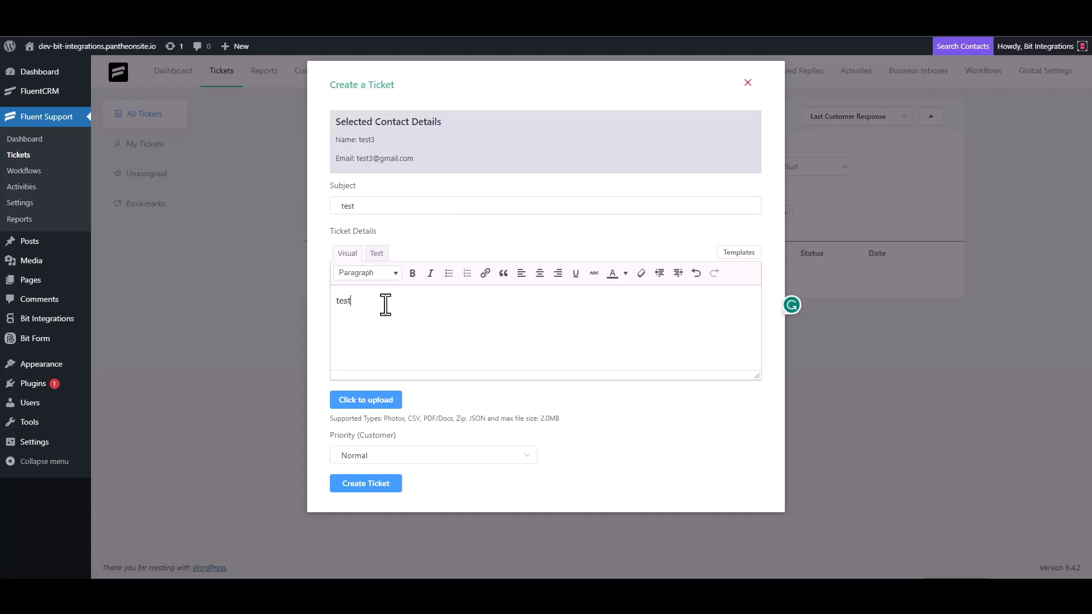
click(370, 482)
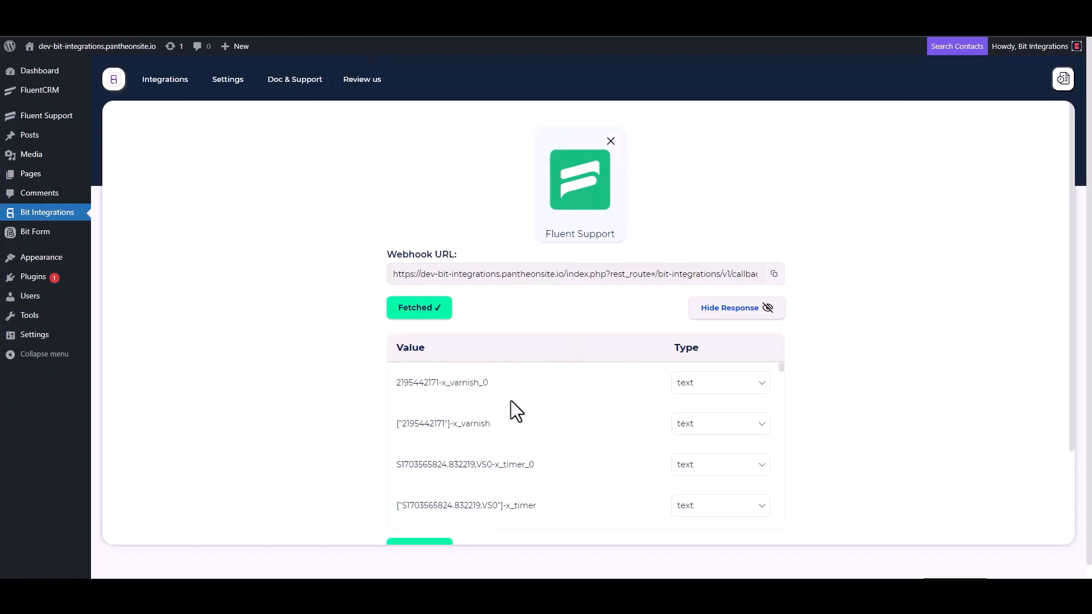
Scroll through the fetched Fluent Support webhook response values
scroll(355, 438, down, 3)
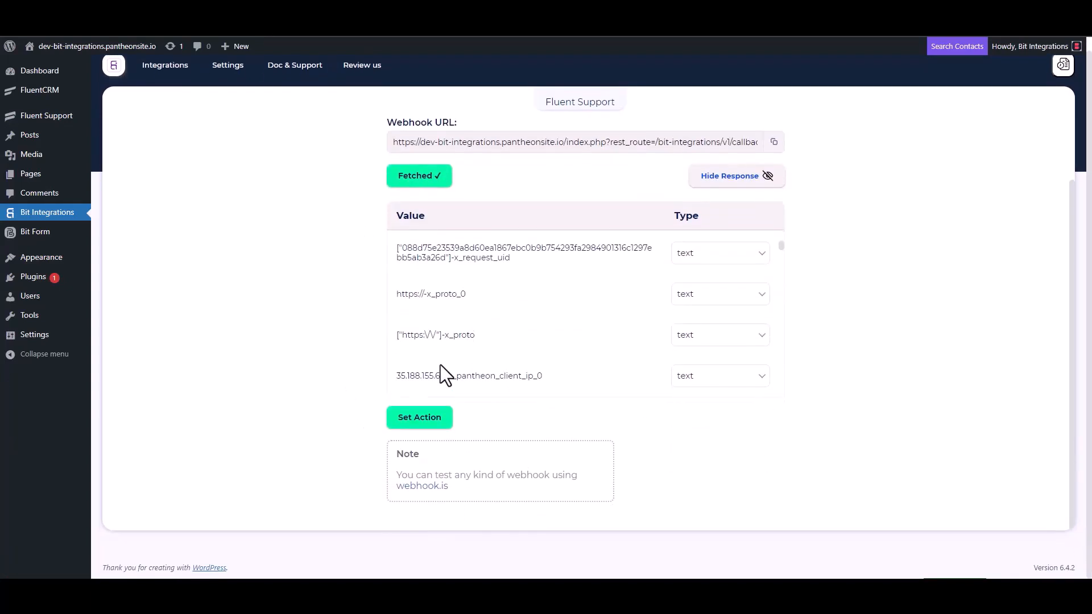
scroll(506, 307, down, 4)
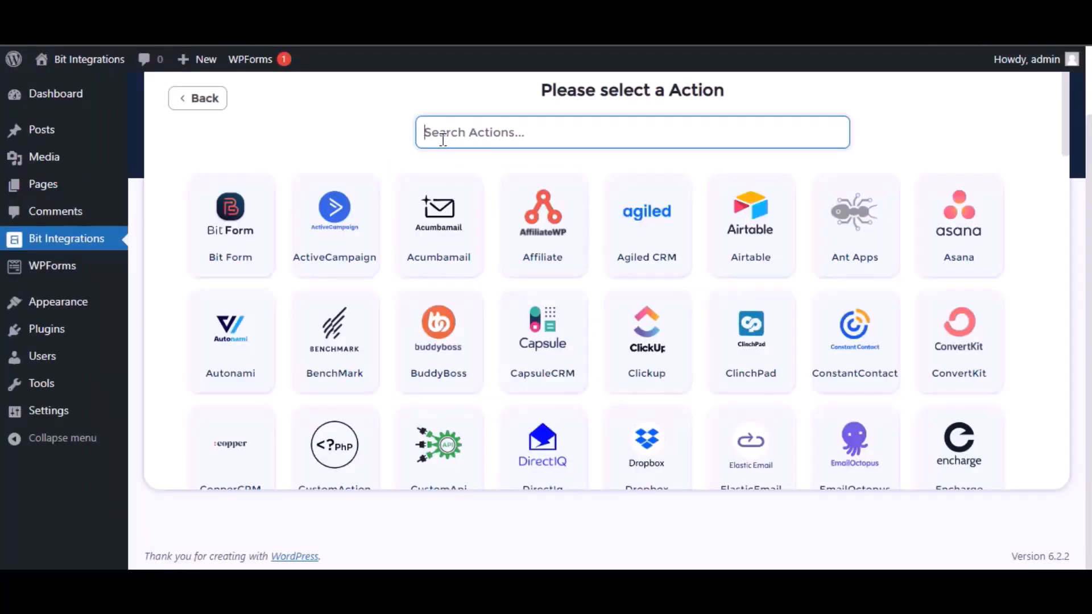
Search 'bigin', pick Zoho Bigin as the action, and choose the zoho.com data center
text(bigin)
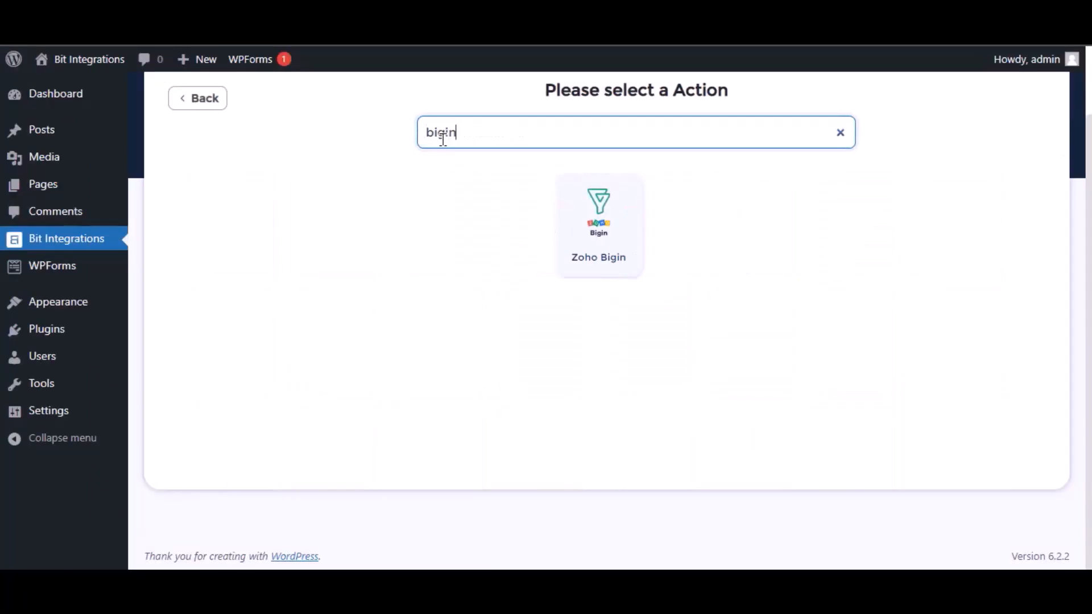
click(625, 223)
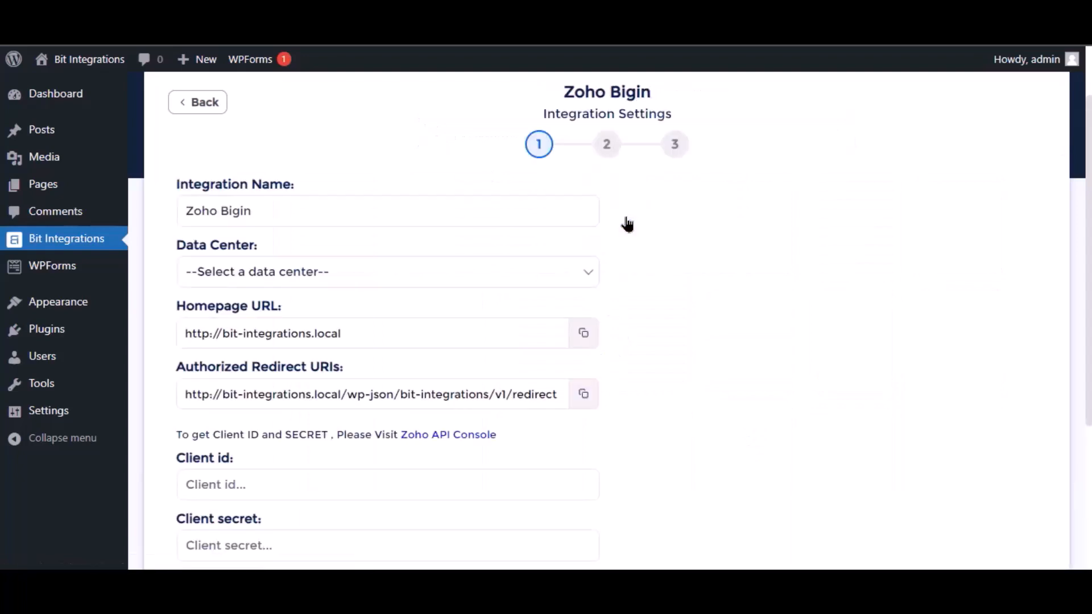
click(206, 208)
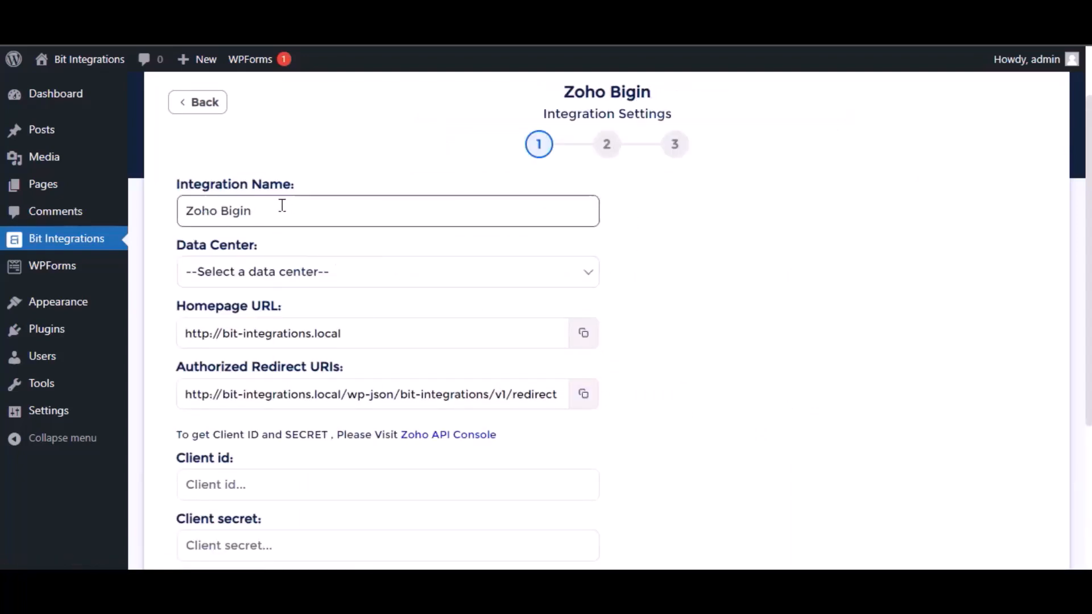
triple_click(254, 210)
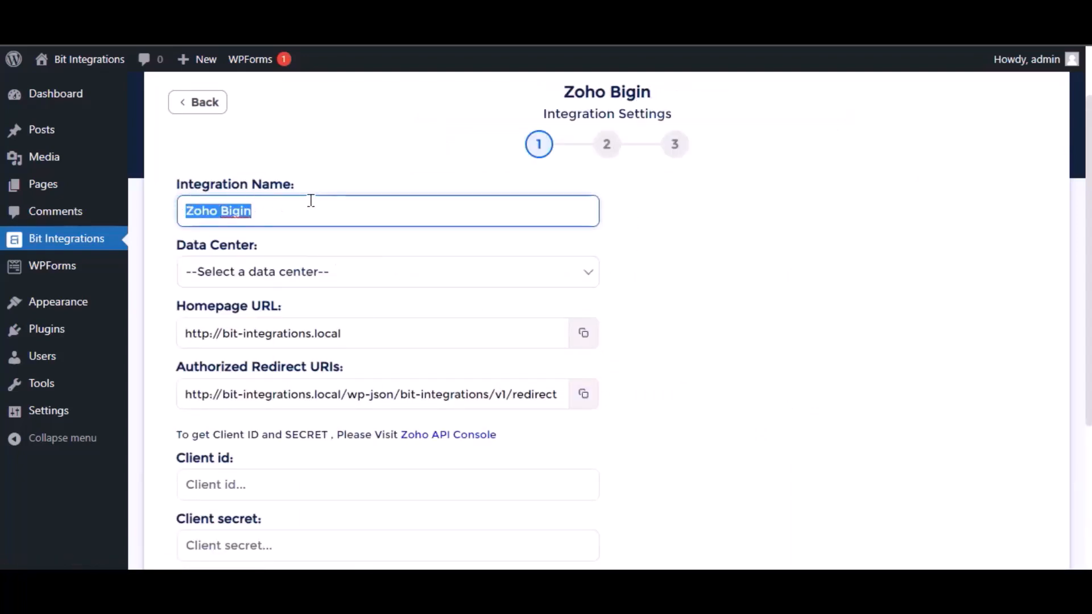
click(298, 273)
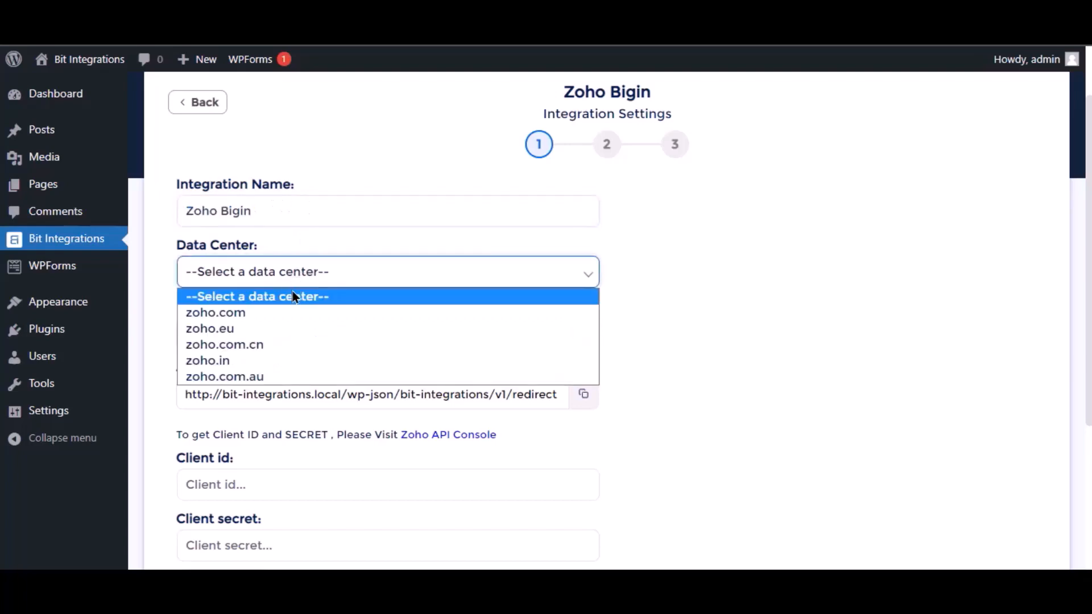
click(283, 313)
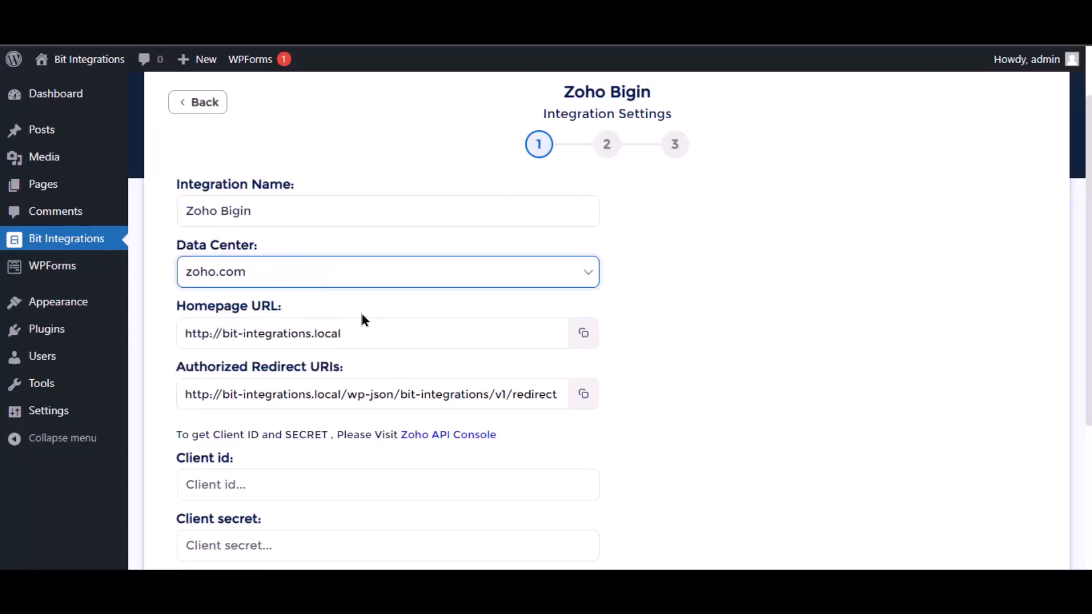
scroll(361, 316, down, 3)
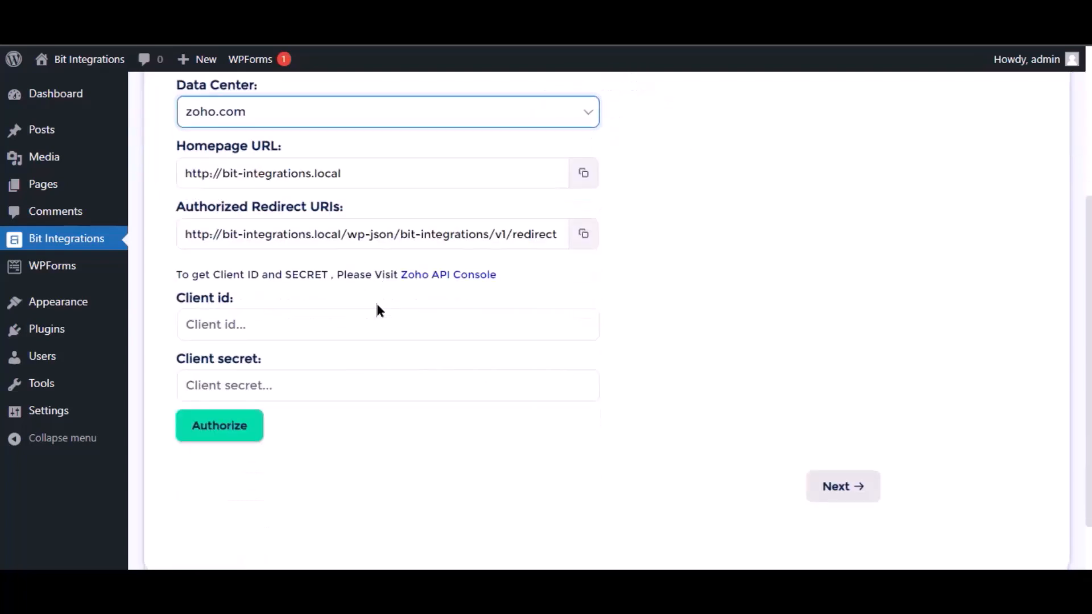
In Zoho API Console, start a Server-based Application client named 'Bit Integrations'
click(466, 277)
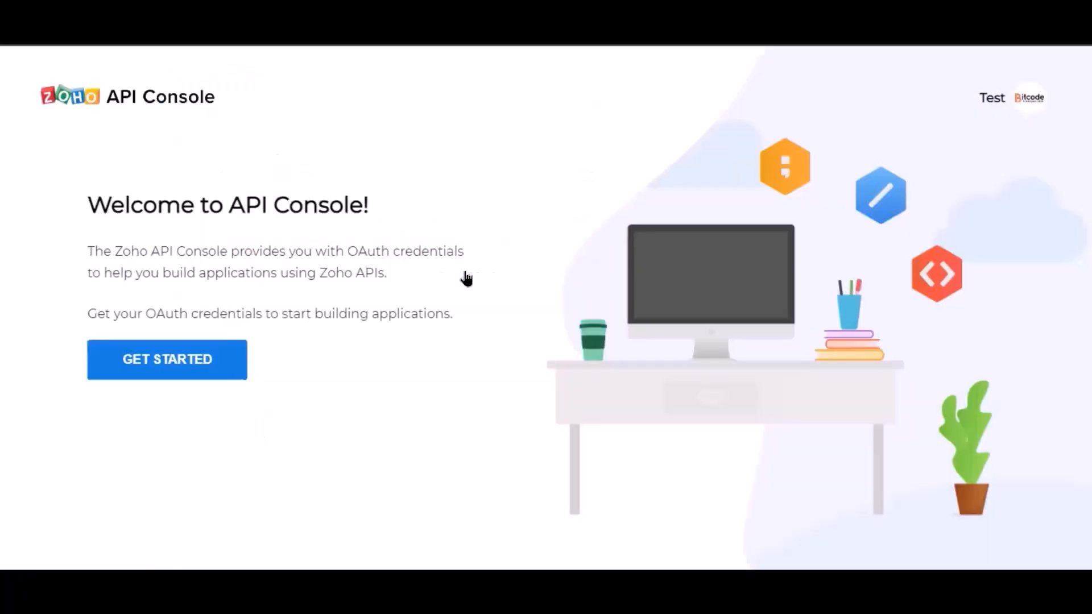
click(191, 372)
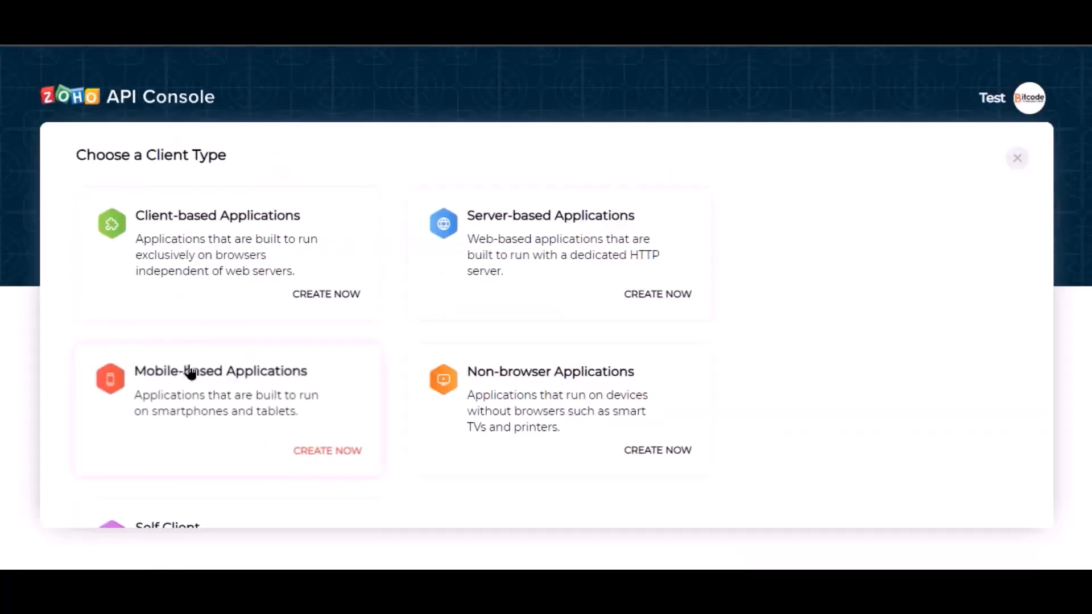
click(507, 287)
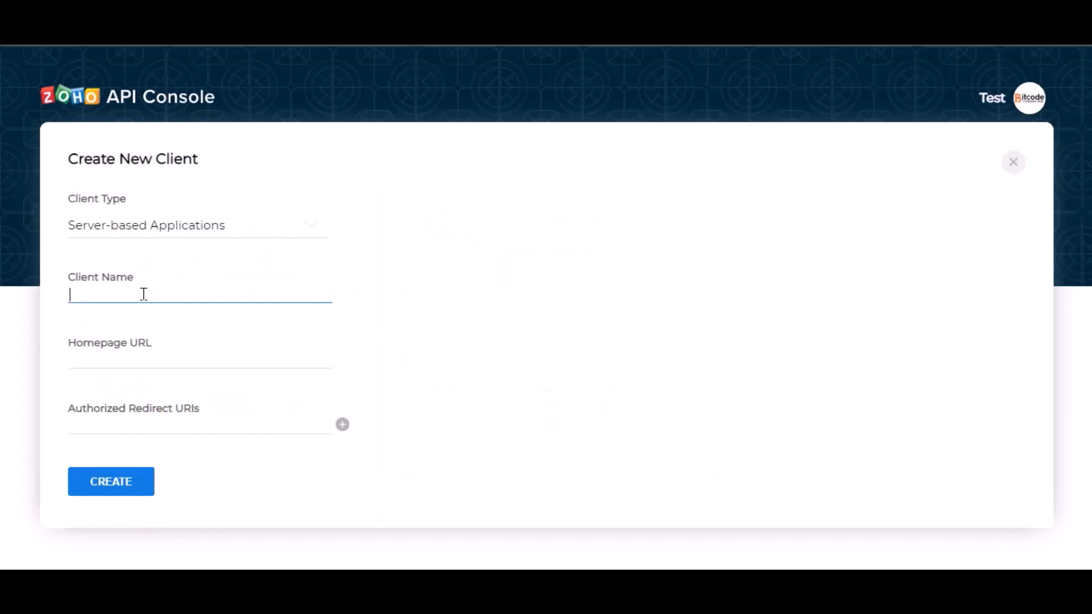
text(Bit Integrations)
Fill in the copied Homepage URL and Authorized Redirect URI, then create the client
click(174, 364)
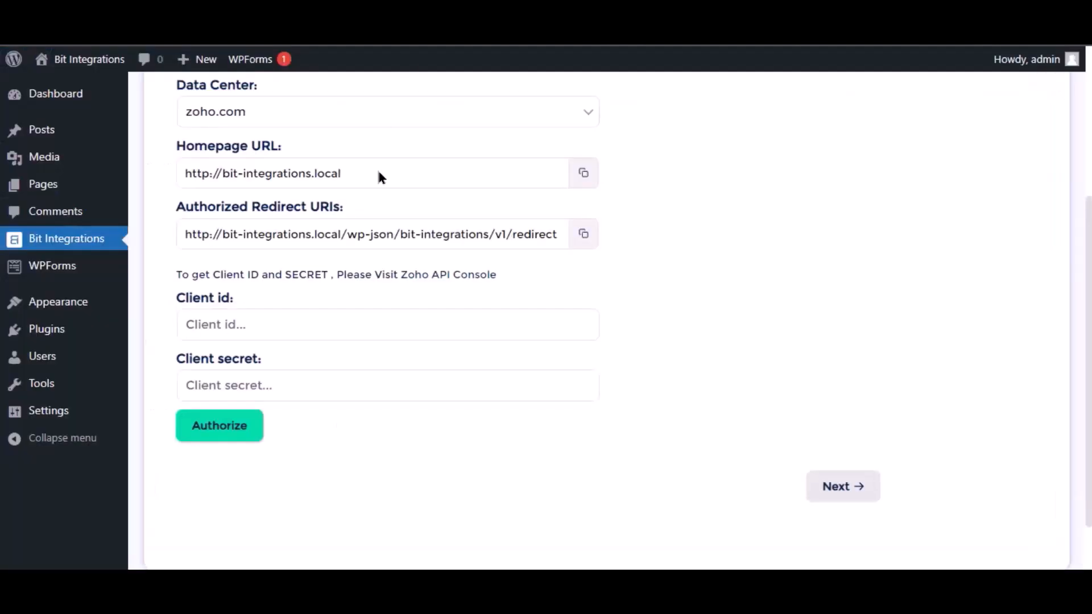
click(583, 172)
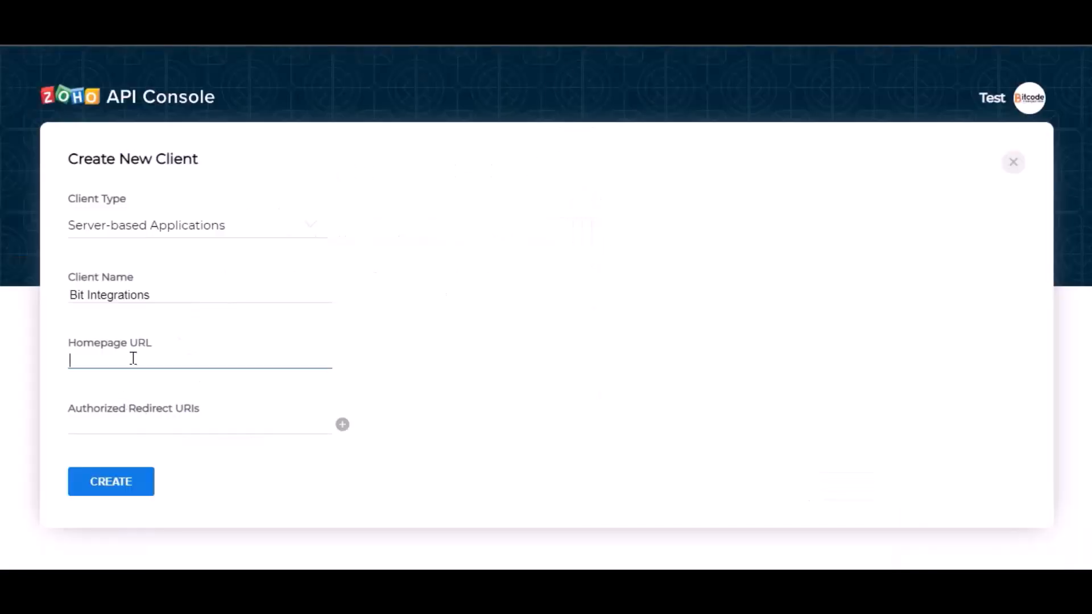
key(ctrl+v)
click(470, 331)
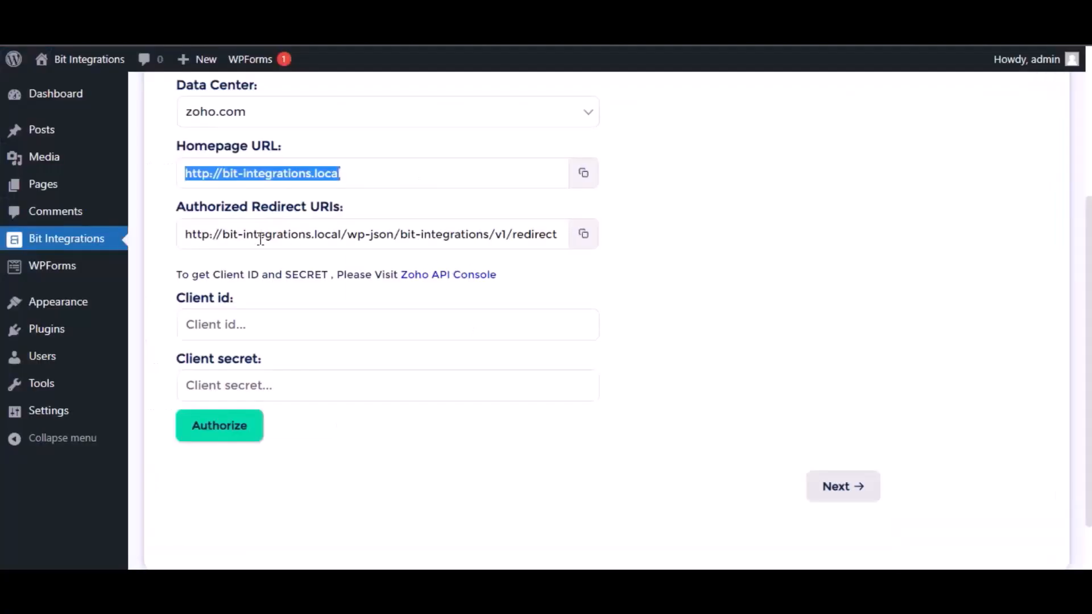
click(584, 236)
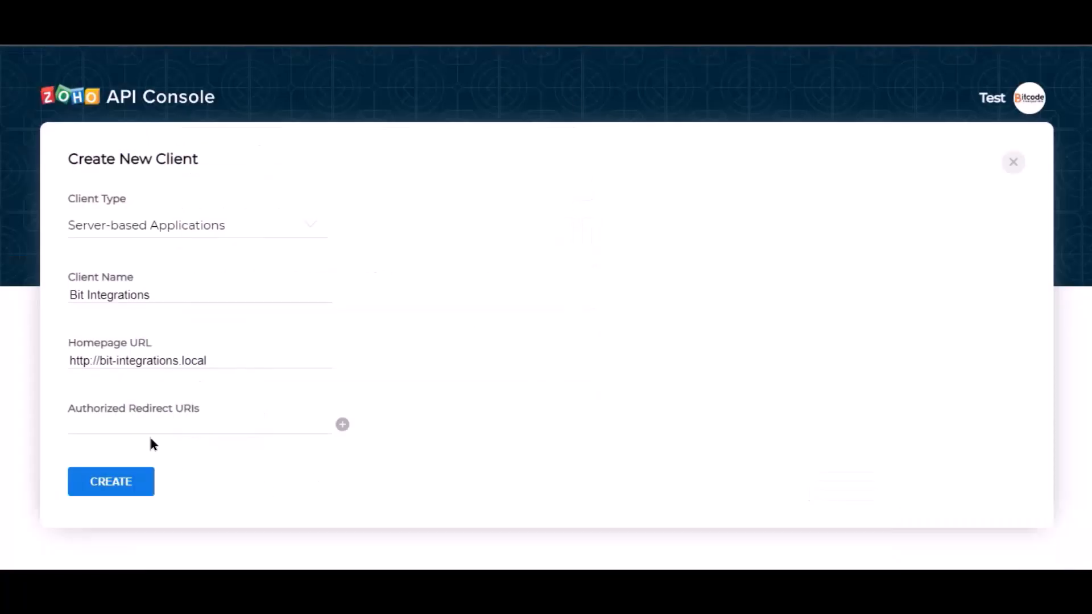
click(147, 425)
key(ctrl+v)
click(307, 447)
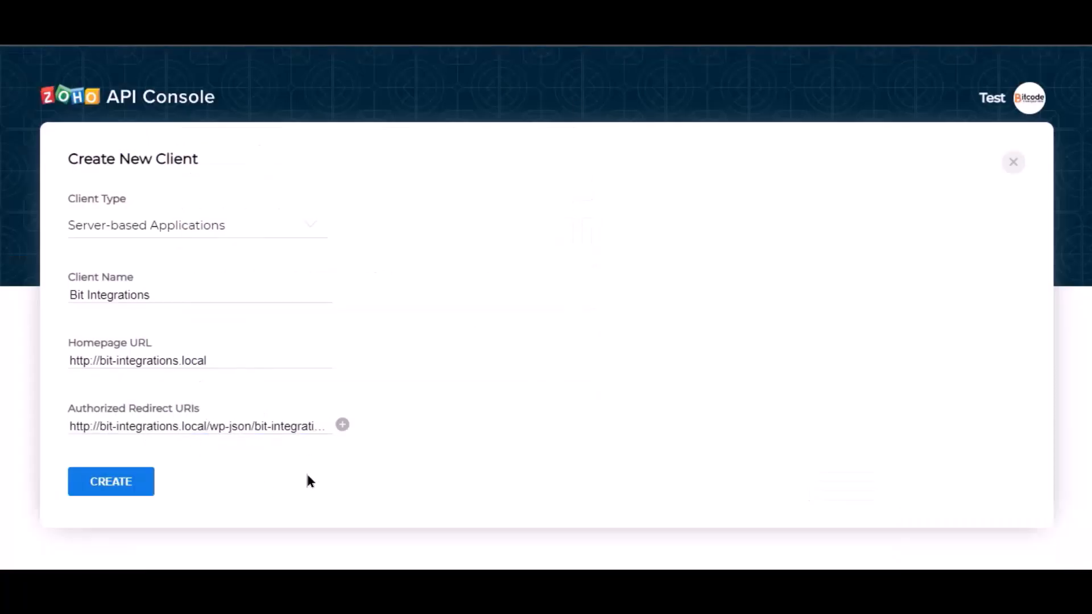
click(111, 492)
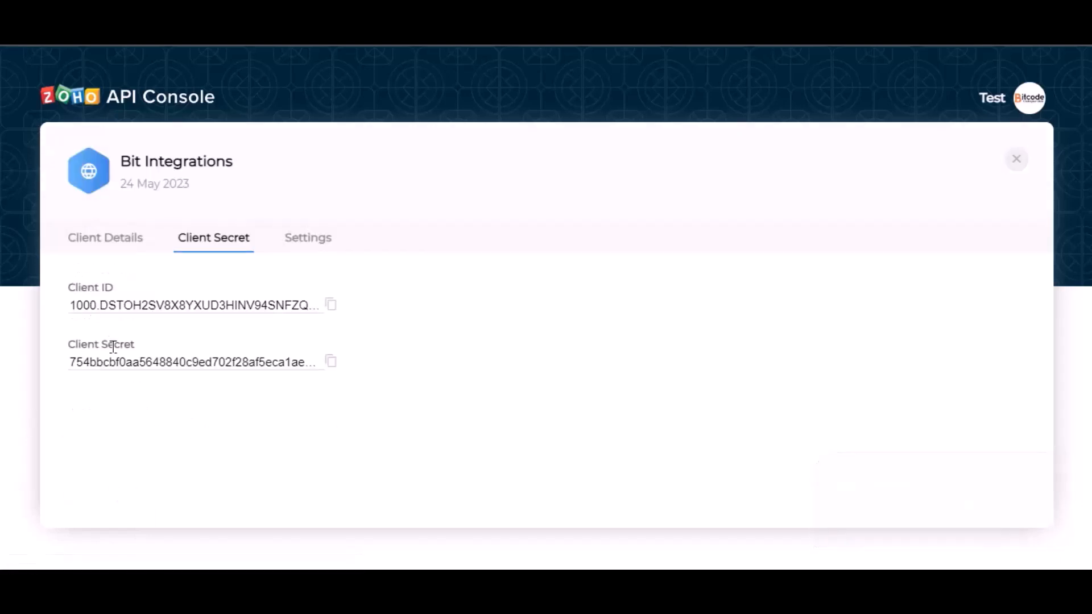
Copy the generated Client ID and Client Secret into Bit Integrations' Zoho Bigin fields
click(331, 305)
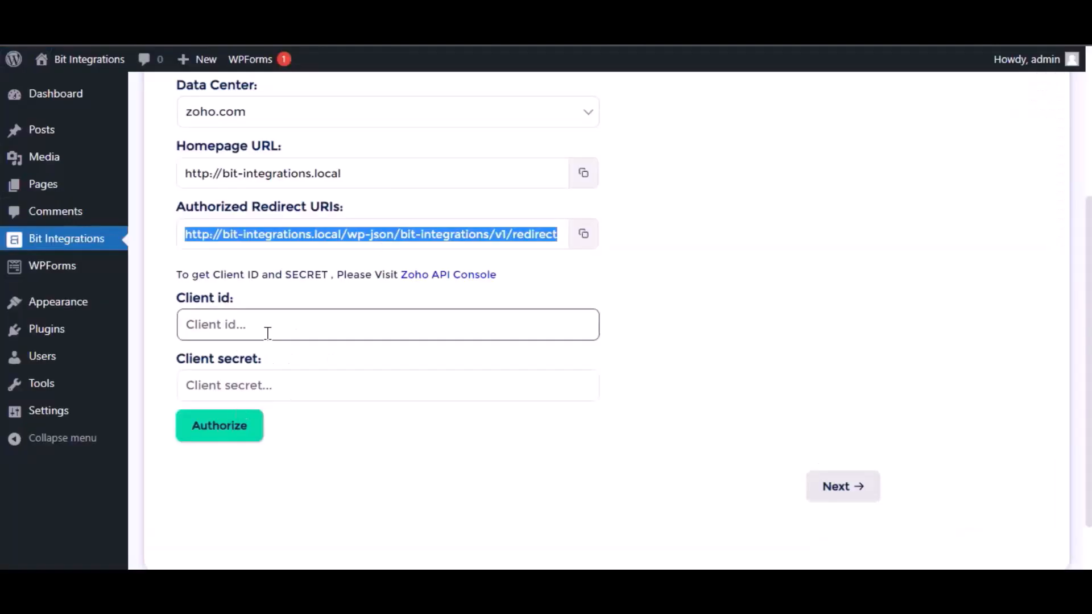
click(267, 333)
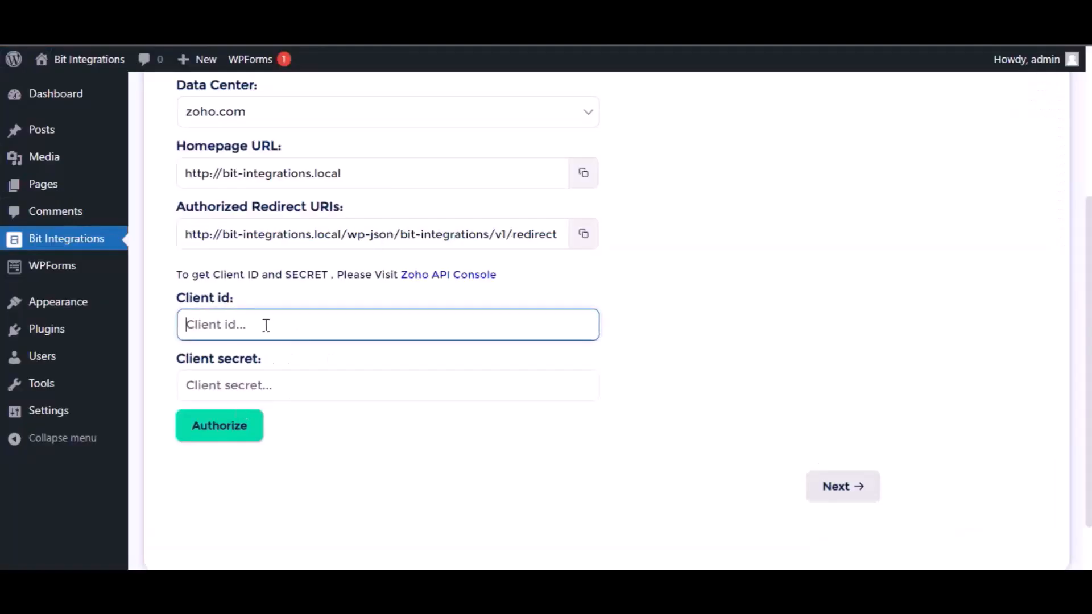
key(ctrl+v)
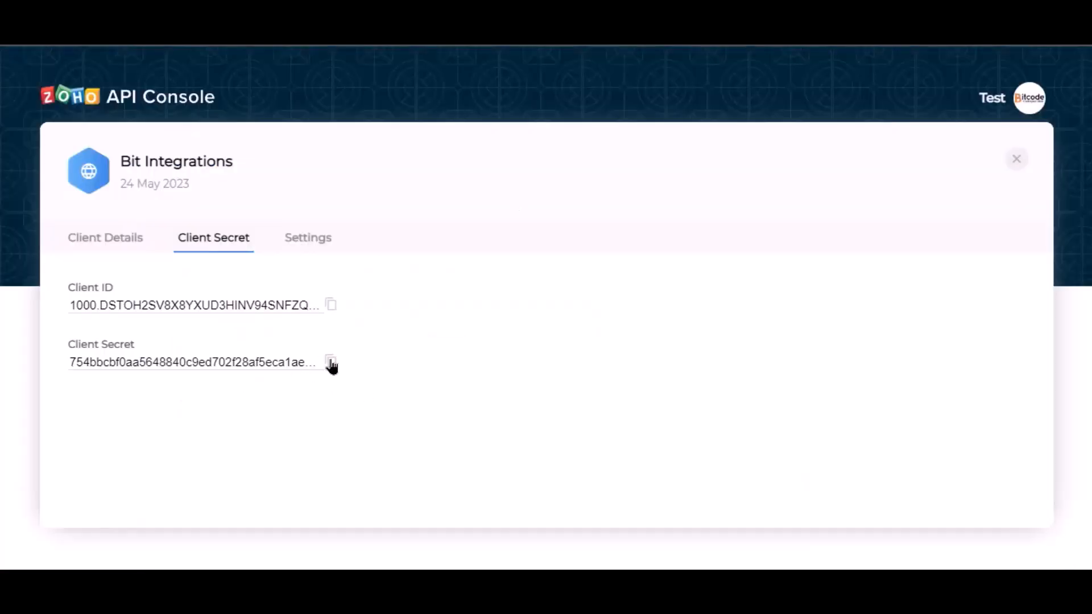
click(330, 364)
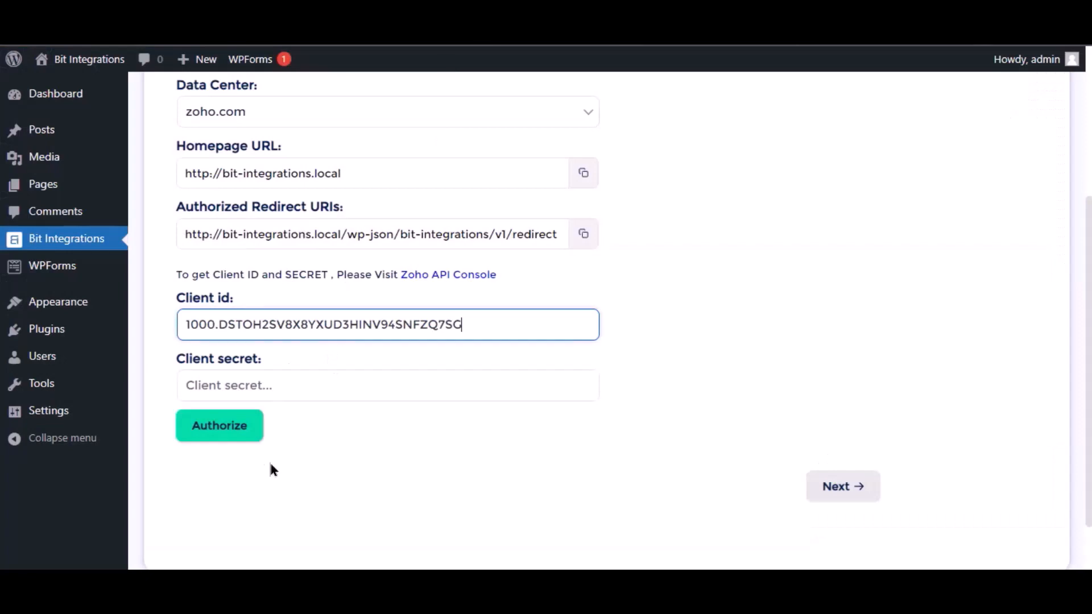
click(268, 385)
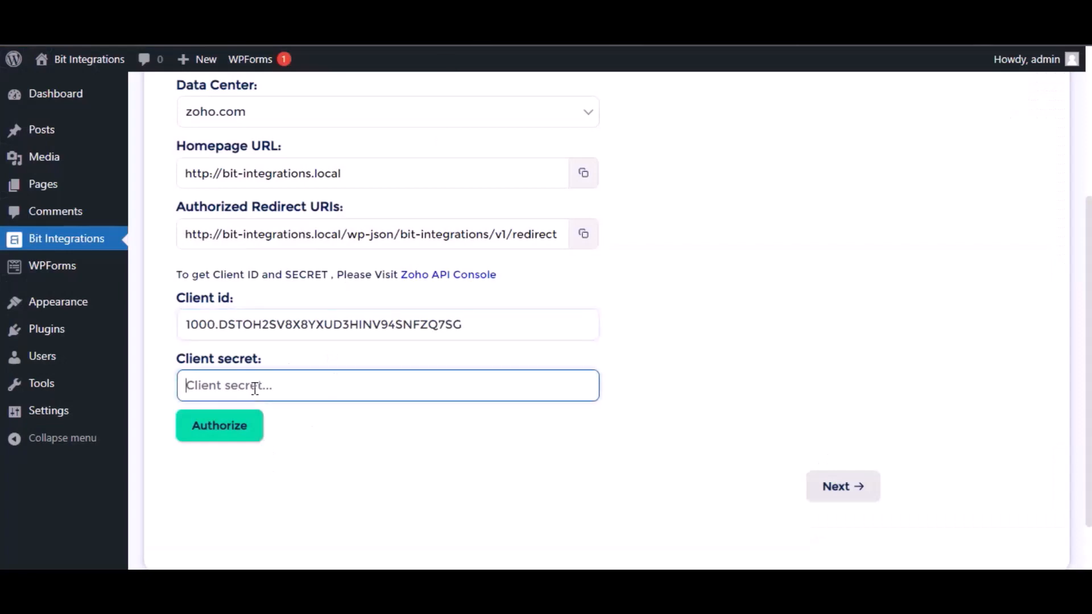
key(ctrl+v)
click(353, 471)
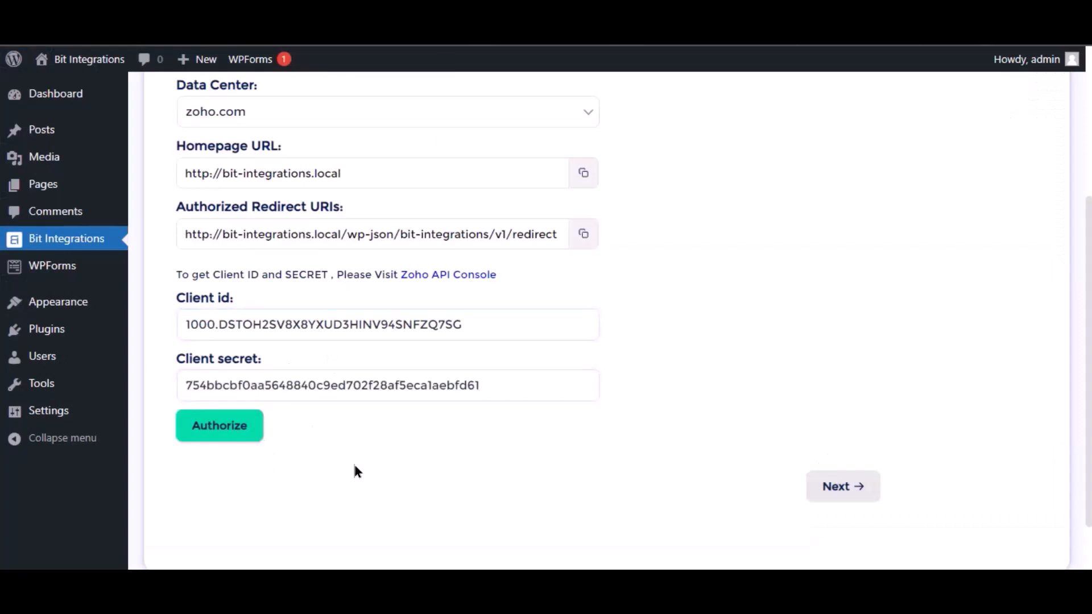
Authorize and accept Zoho Bigin access, then continue to step 2
click(233, 431)
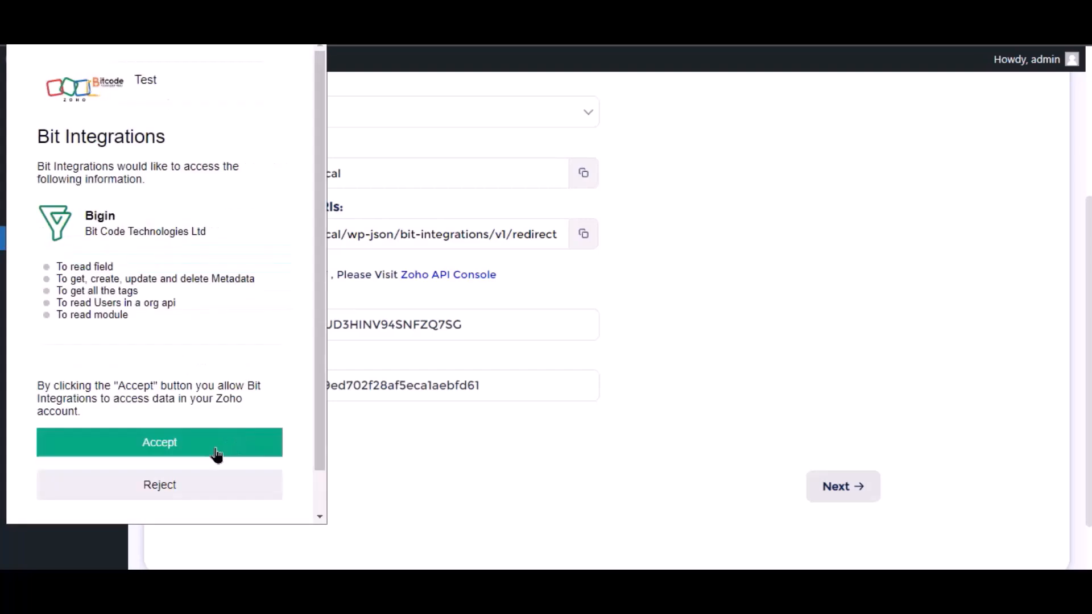
click(216, 454)
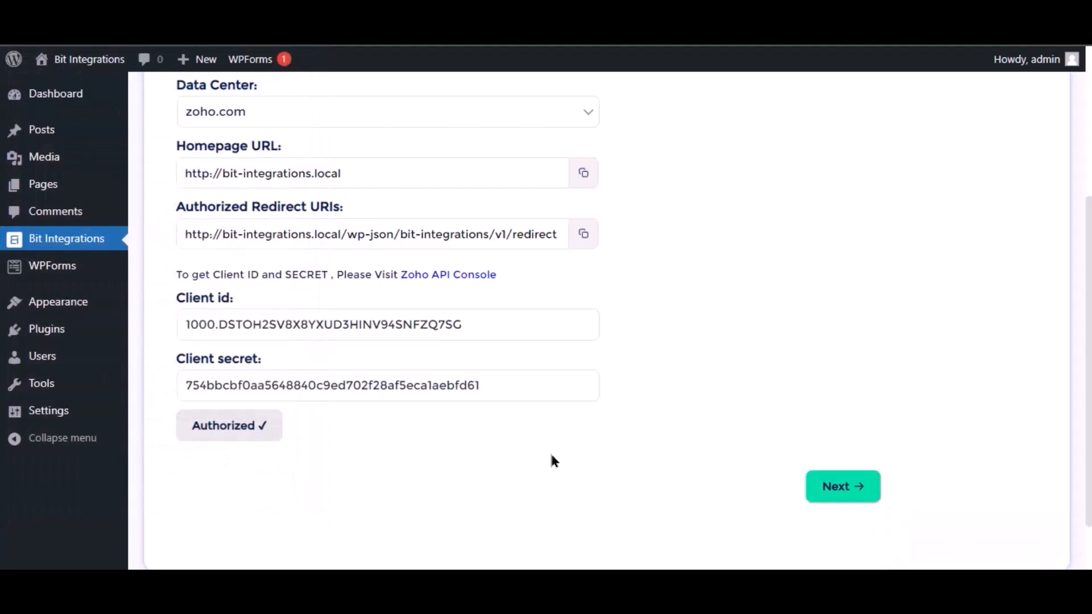
click(855, 494)
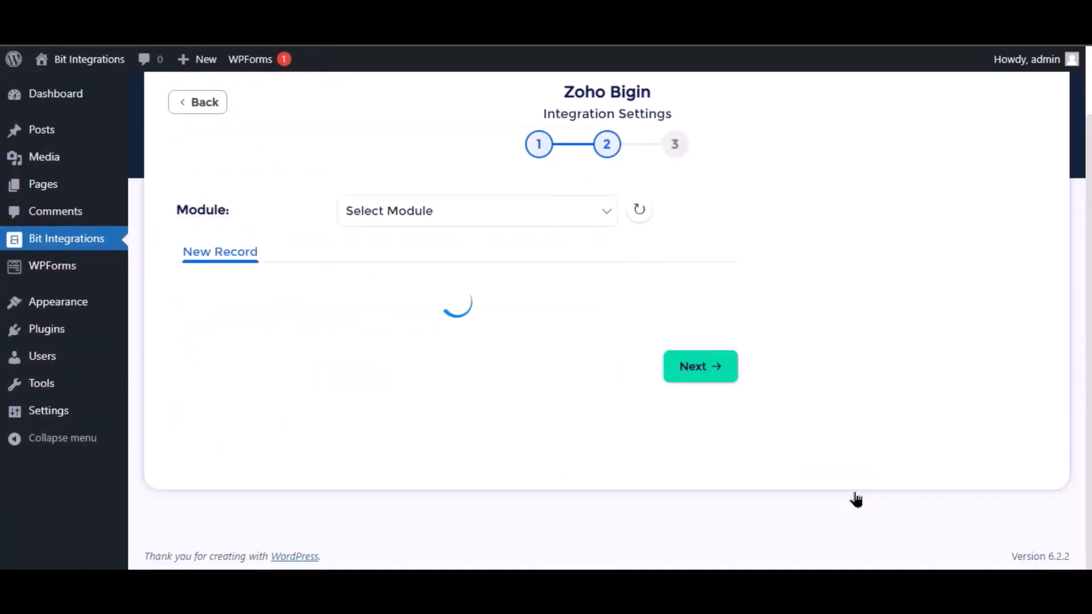
Choose the Contacts module and map the Name field to Last Name
click(517, 213)
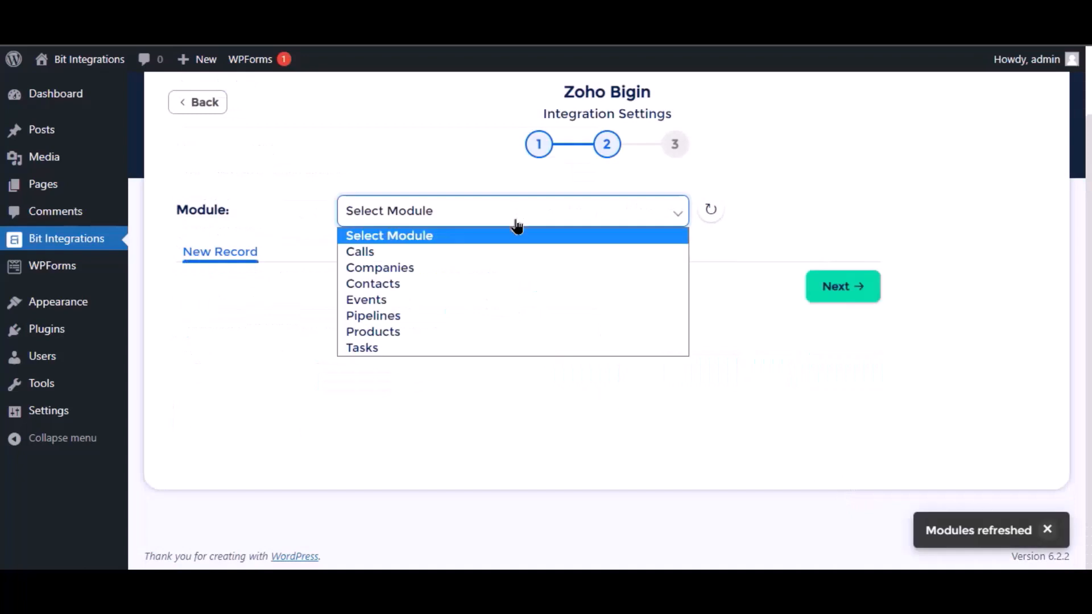
click(391, 283)
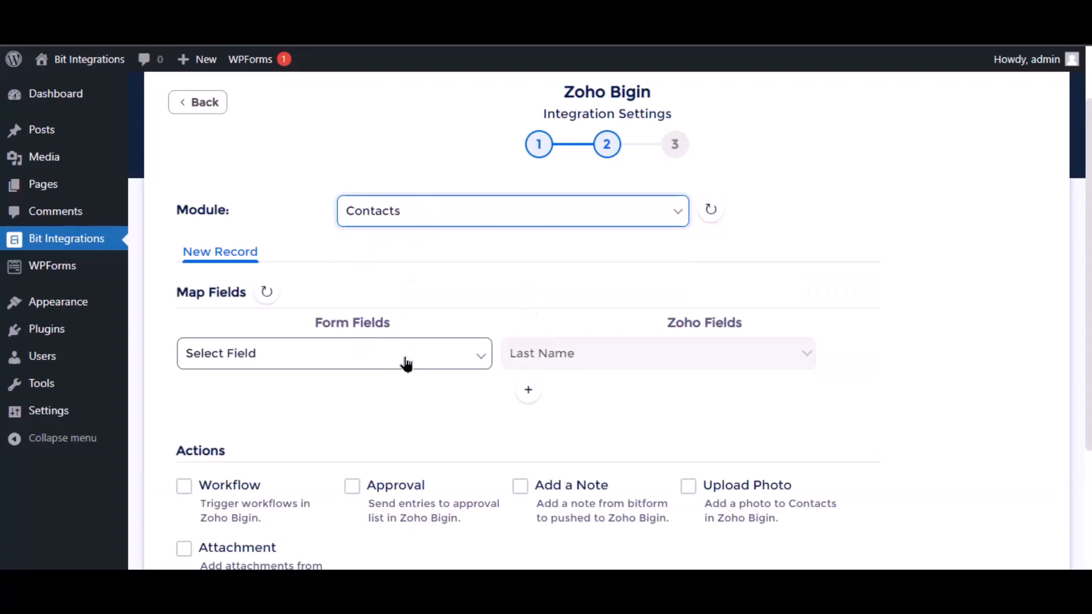
click(406, 364)
click(274, 412)
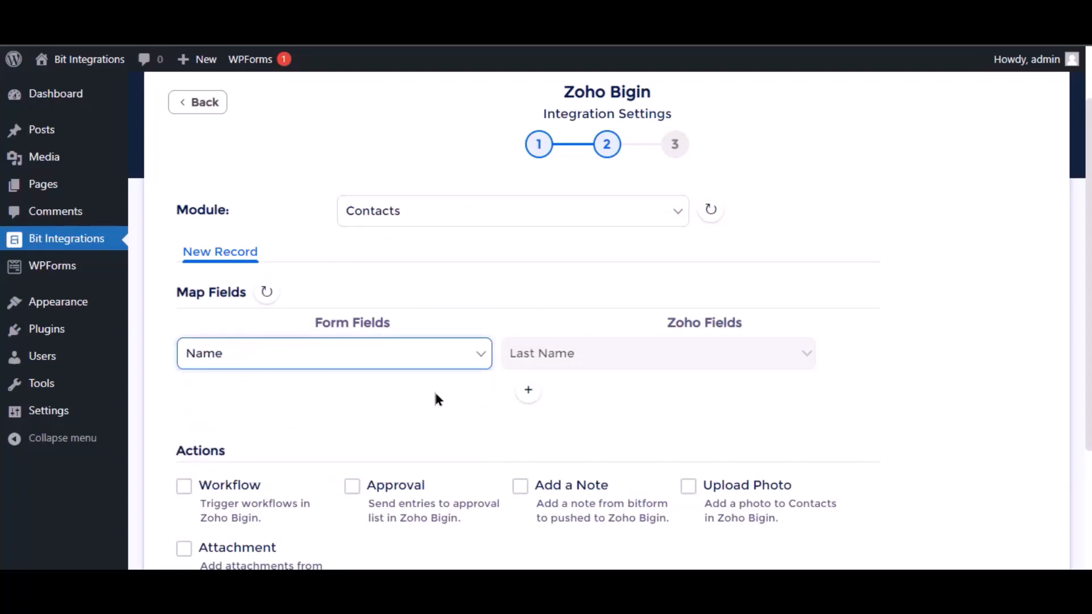
Add a second mapping row sending Email to Bigin's Email field
click(532, 391)
click(317, 392)
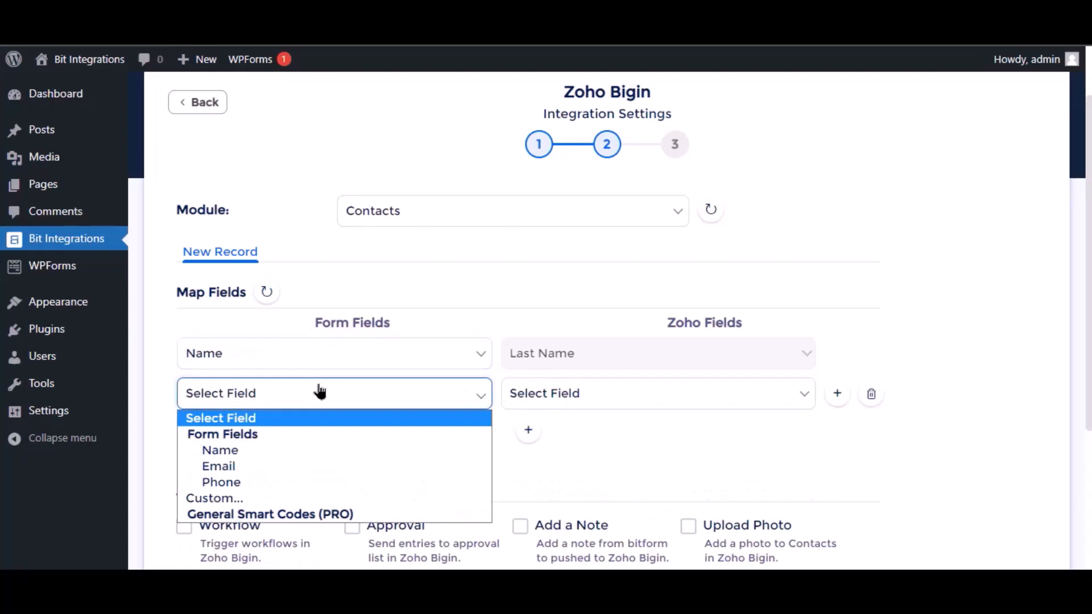
click(278, 465)
click(621, 403)
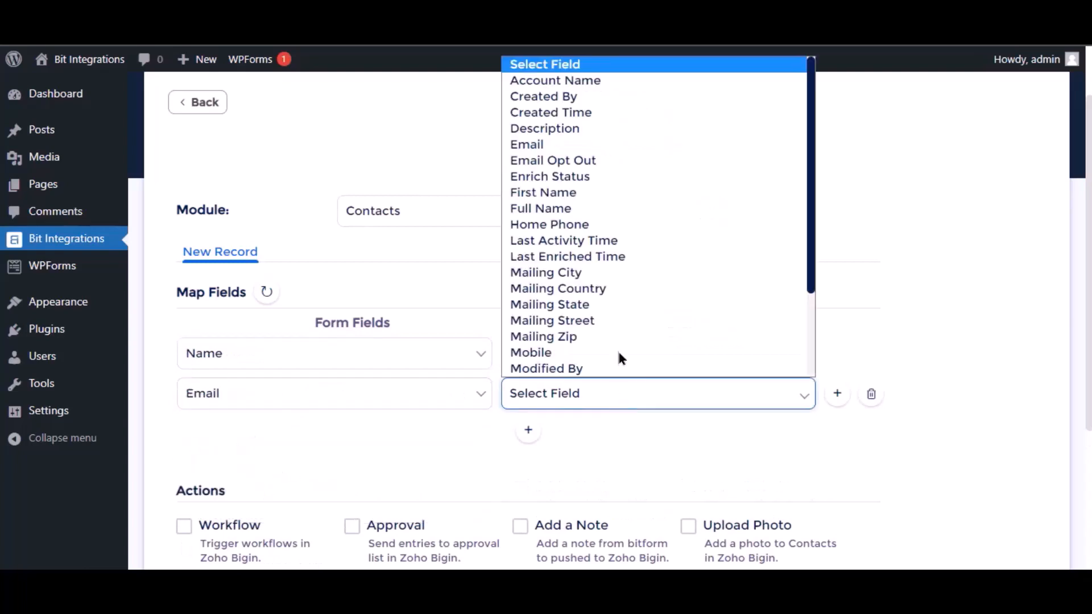
click(563, 152)
scroll(475, 442, down, 4)
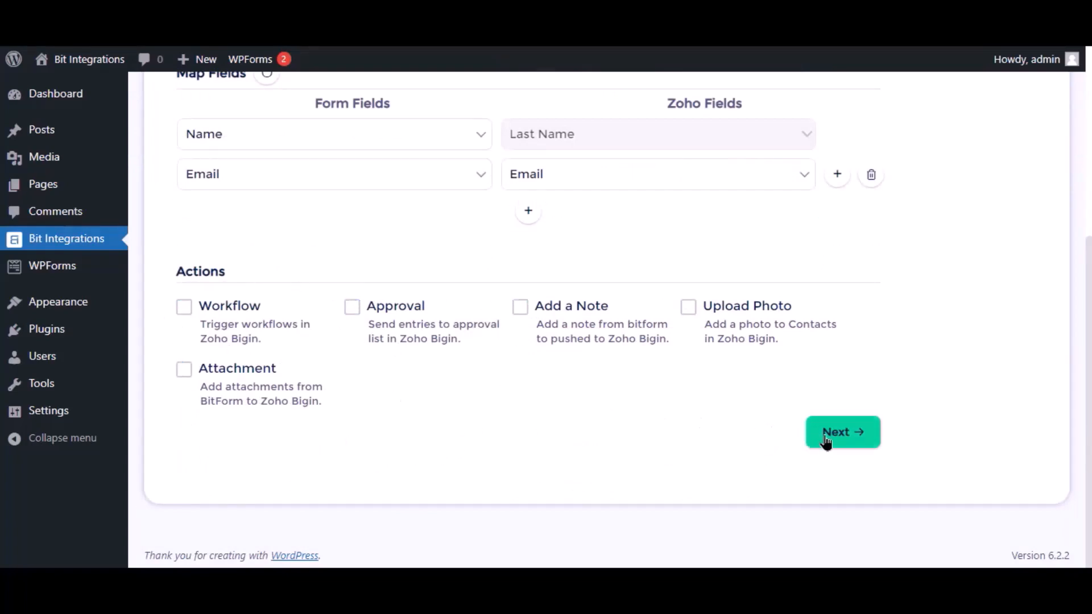
Proceed to the final step and Finish & Save the Zoho Bigin integration
click(847, 438)
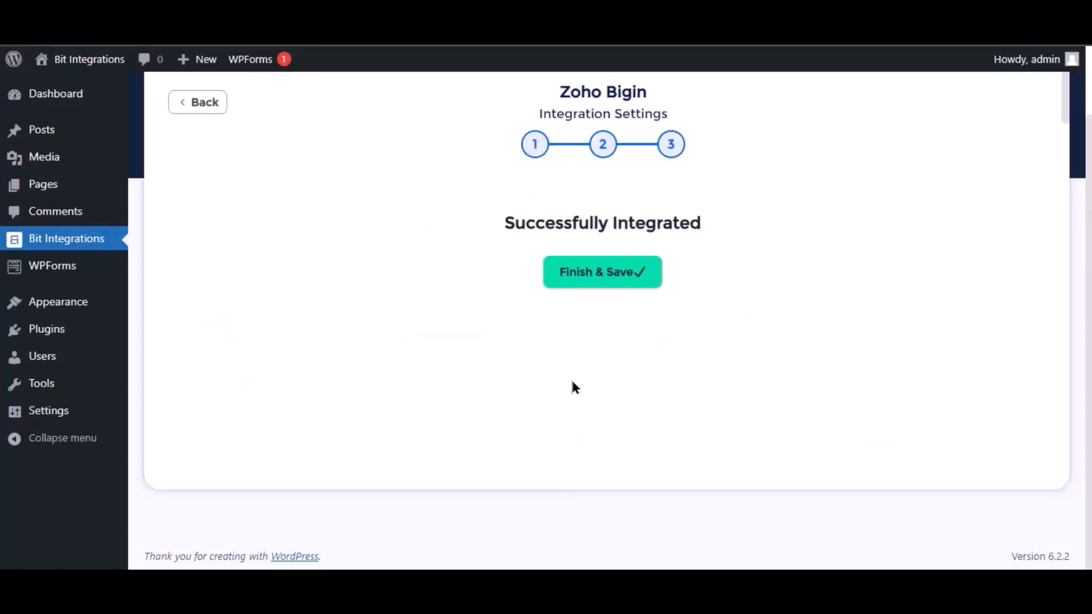
click(580, 284)
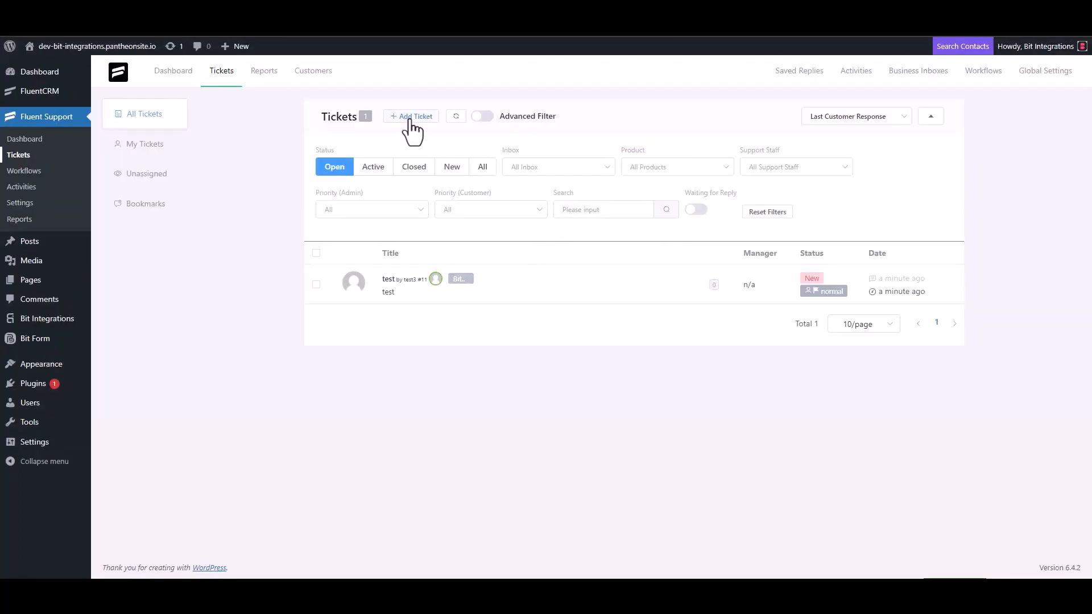
click(410, 118)
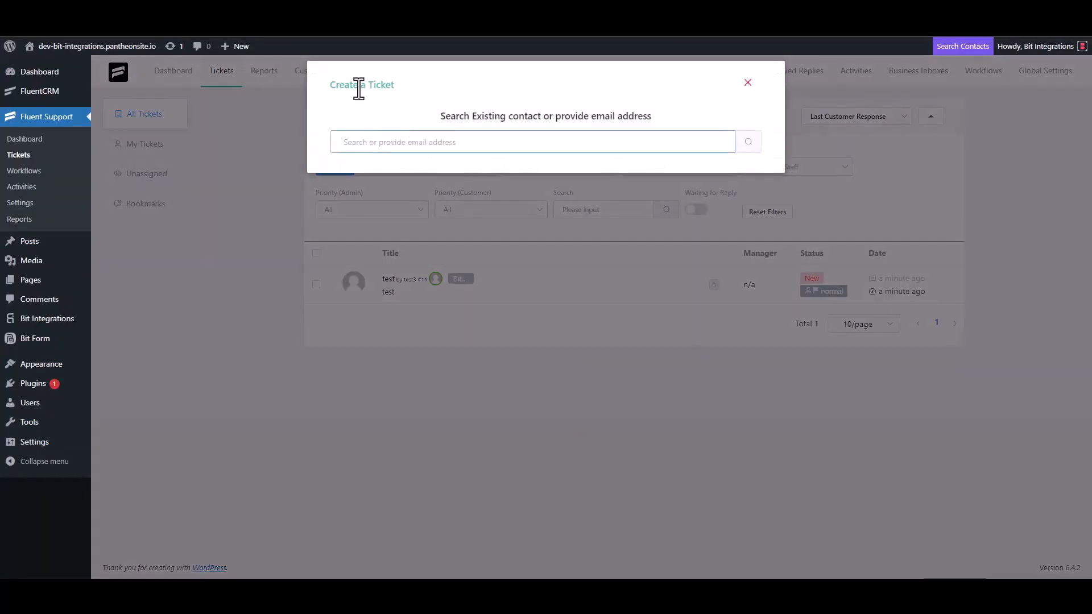
Search Fluent Support's contacts for the support e-mail address
triple_click(401, 142)
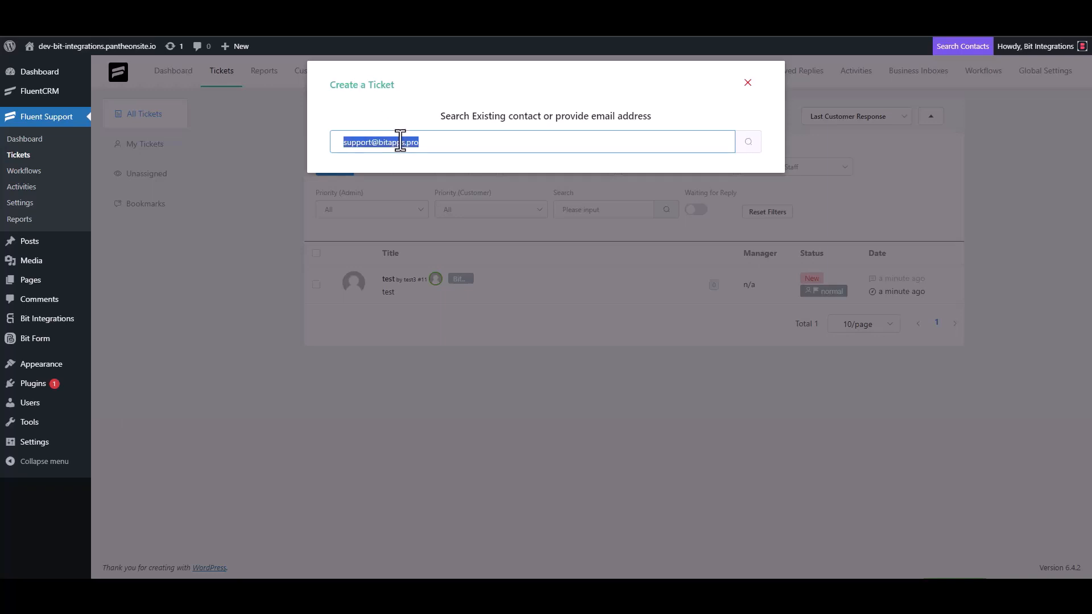
click(438, 144)
click(748, 145)
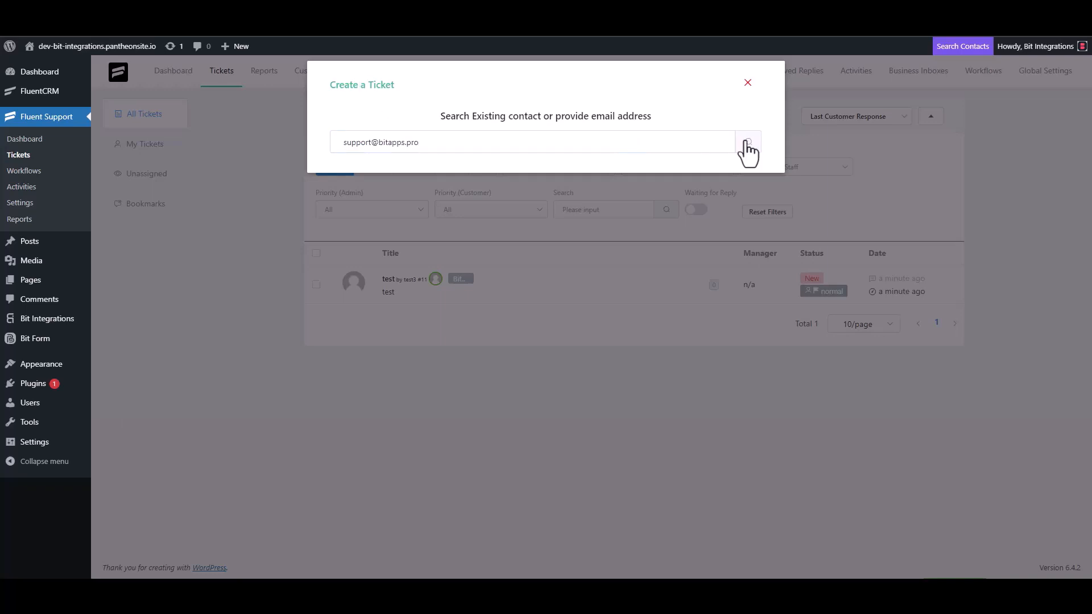
click(393, 226)
Create a new contact with first name 'Bit Integrations' and the support e-mail address
click(347, 225)
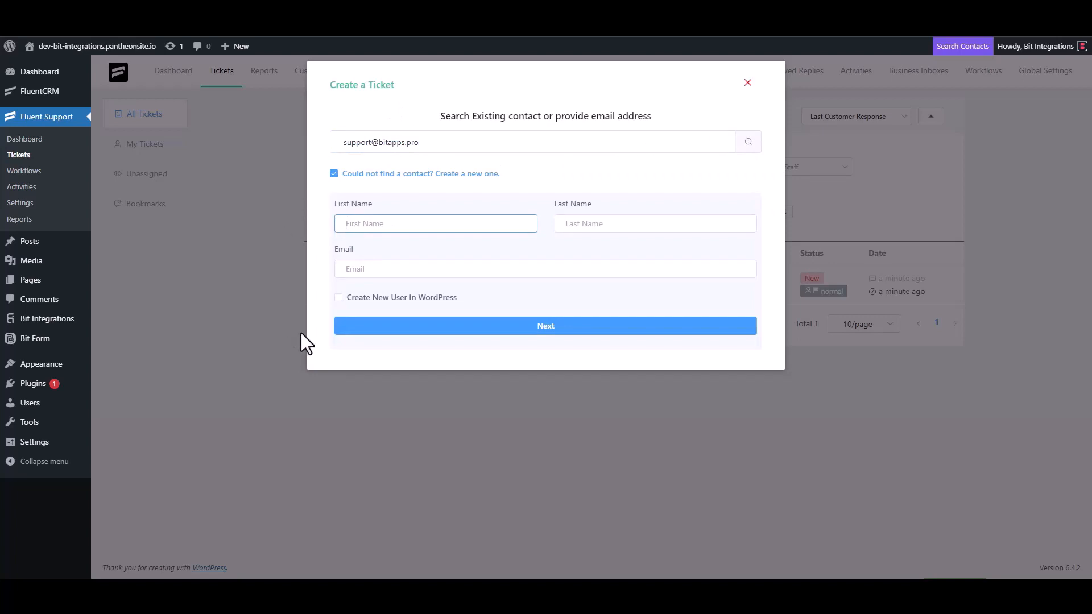
text(Bit Integrations)
click(380, 272)
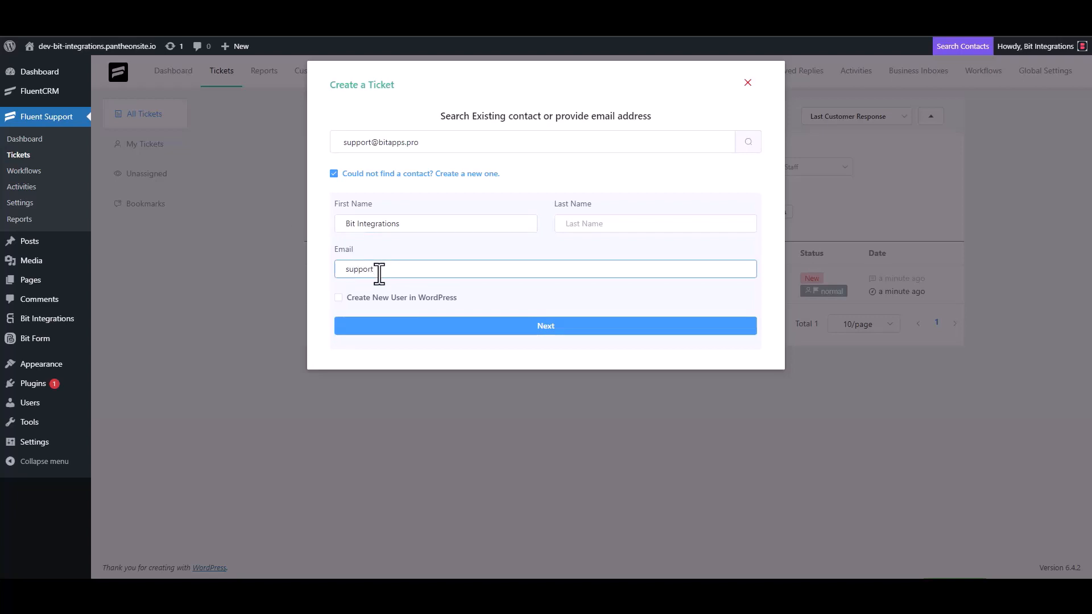
Continue to the ticket form and clear the trial 'test' subject and stray details text
click(546, 329)
click(551, 205)
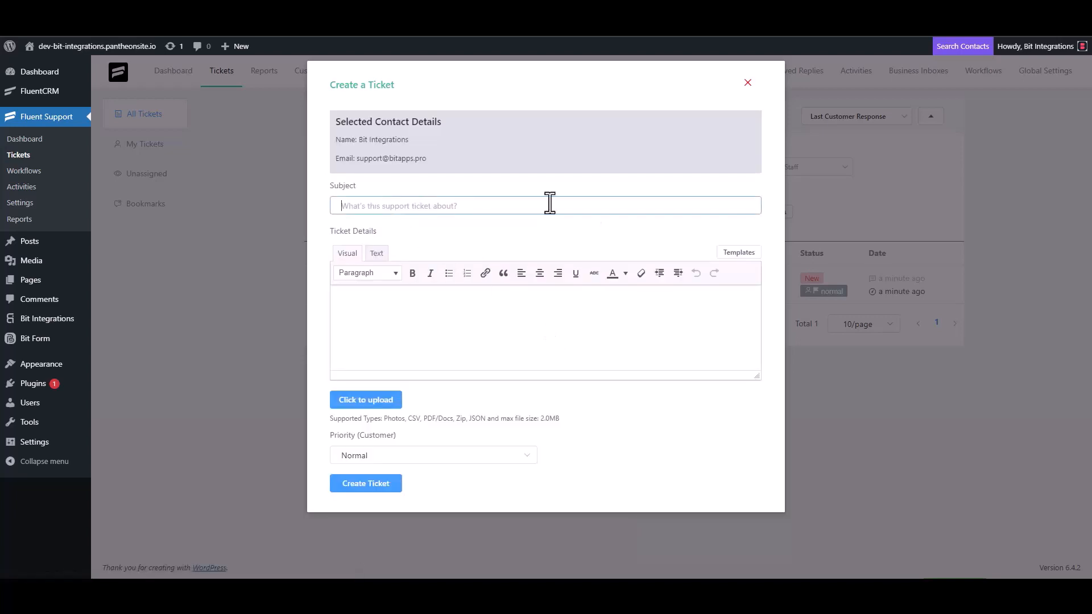
text(test)
click(379, 324)
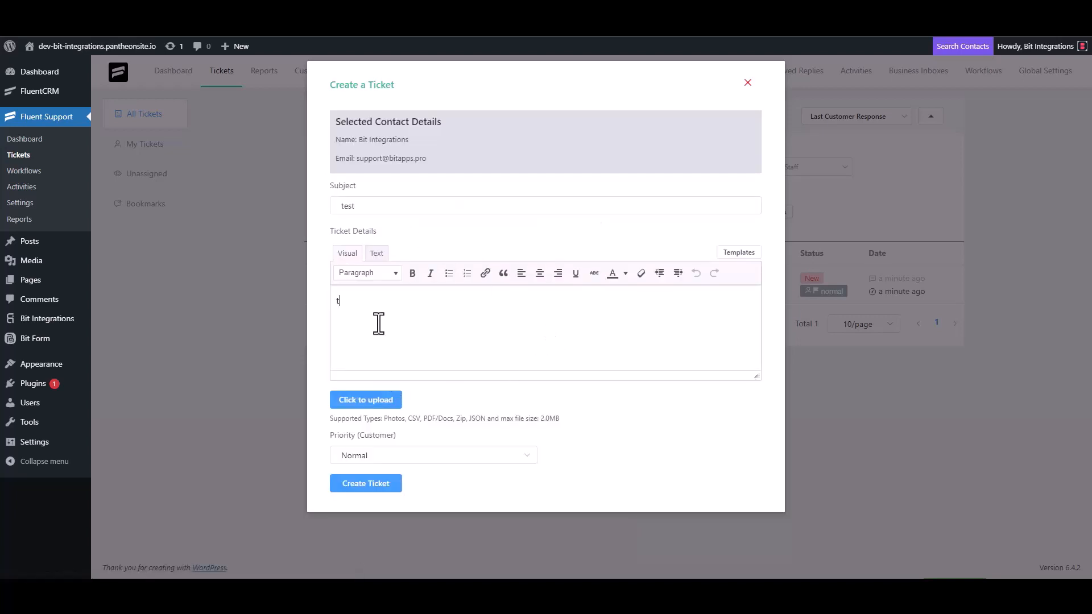
text(t)
double_click(362, 206)
key(BackSpace)
click(358, 304)
key(BackSpace)
Use 'Bit Integrations' as both ticket subject and details, and create the ticket
click(372, 205)
text(Bit Inte)
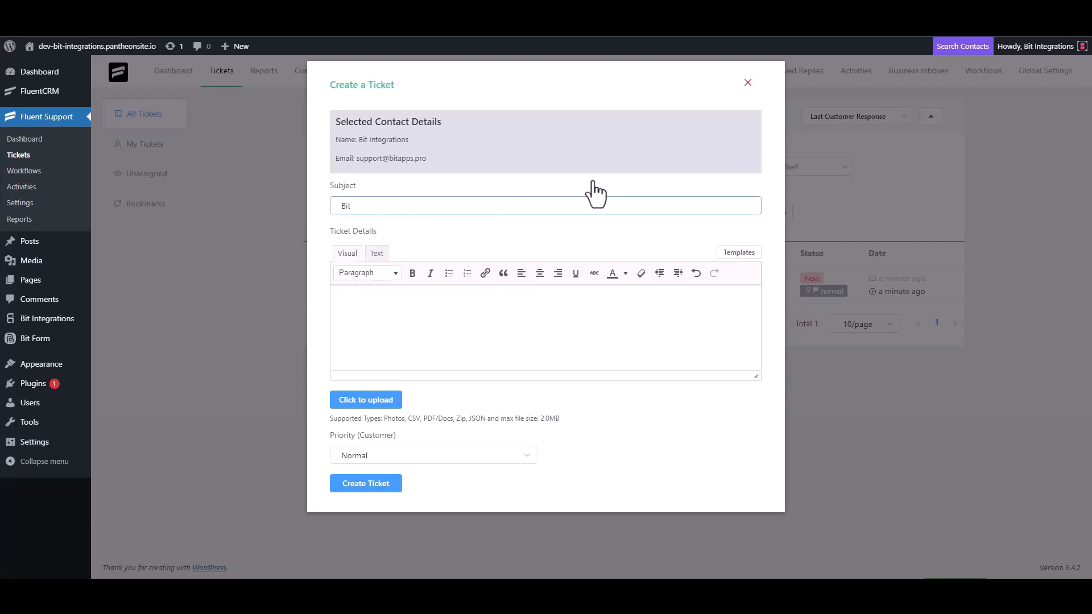
text(grations)
key(ctrl+a)
key(ctrl+c)
click(390, 299)
key(ctrl+v)
click(384, 488)
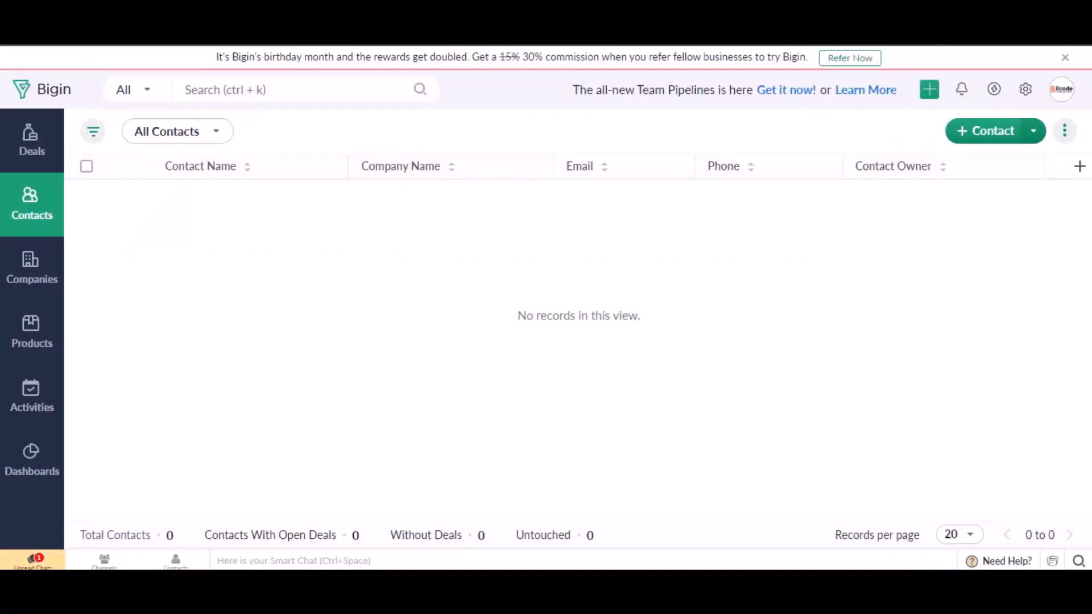
Refresh the Bigin Contacts page to look for the ticket's new contact
click(75, 32)
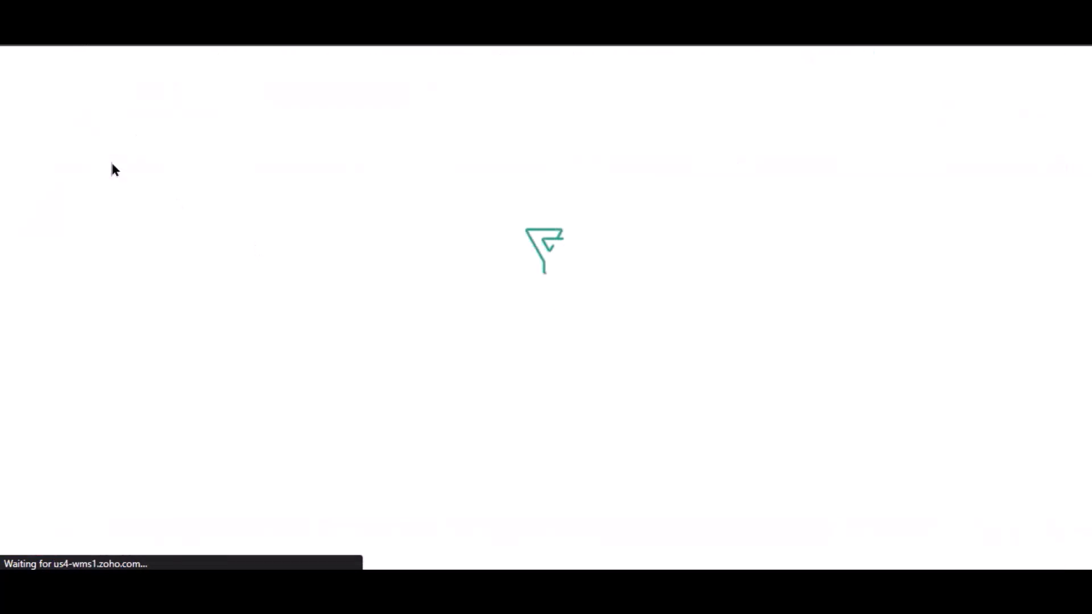